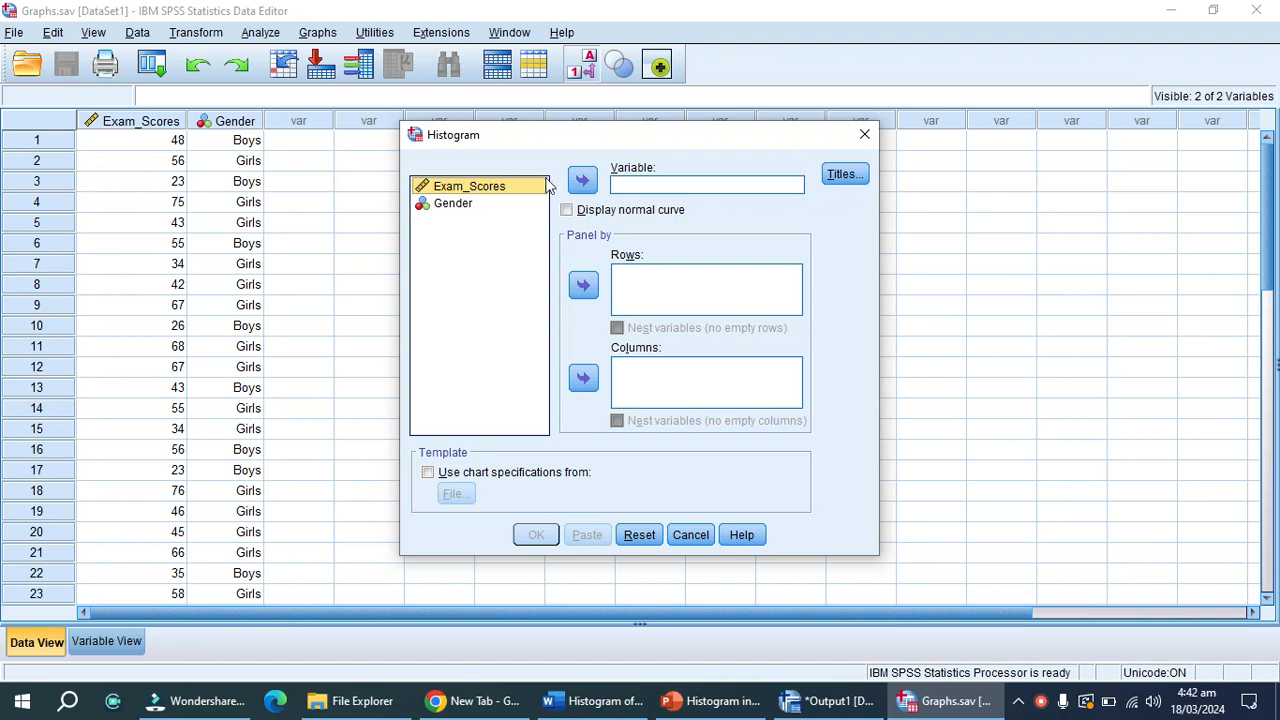
# Assign Exam_Scores as the histogram variable, generate the chart and view it in the output.
pyautogui.click(583, 181)
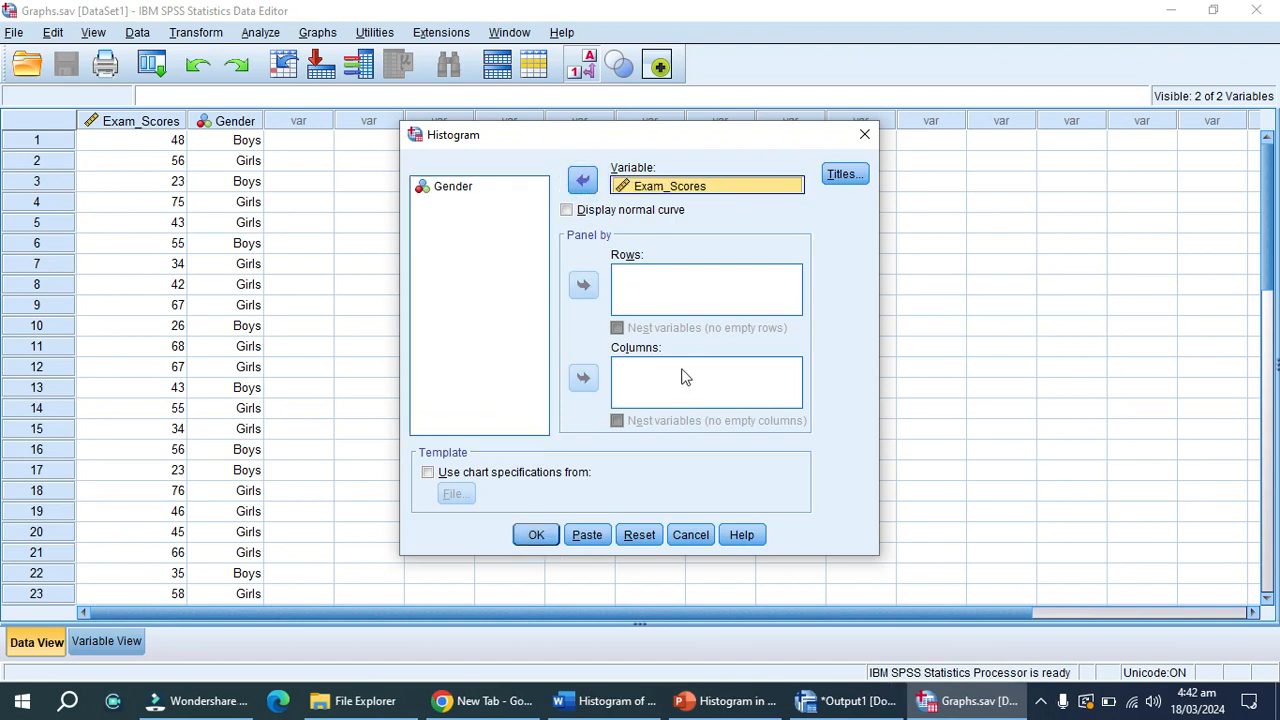
pyautogui.click(532, 538)
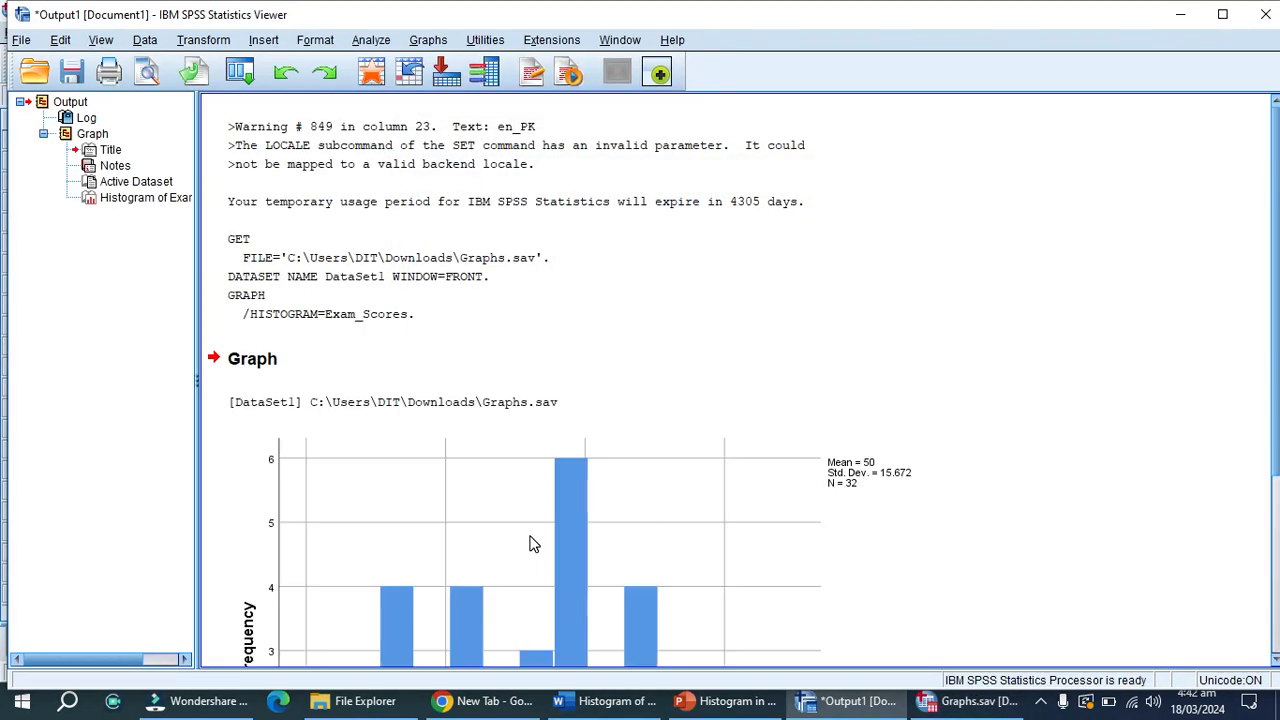
pyautogui.moveTo(1277, 400); pyautogui.dragTo(1273, 553)
pyautogui.click(700, 555)
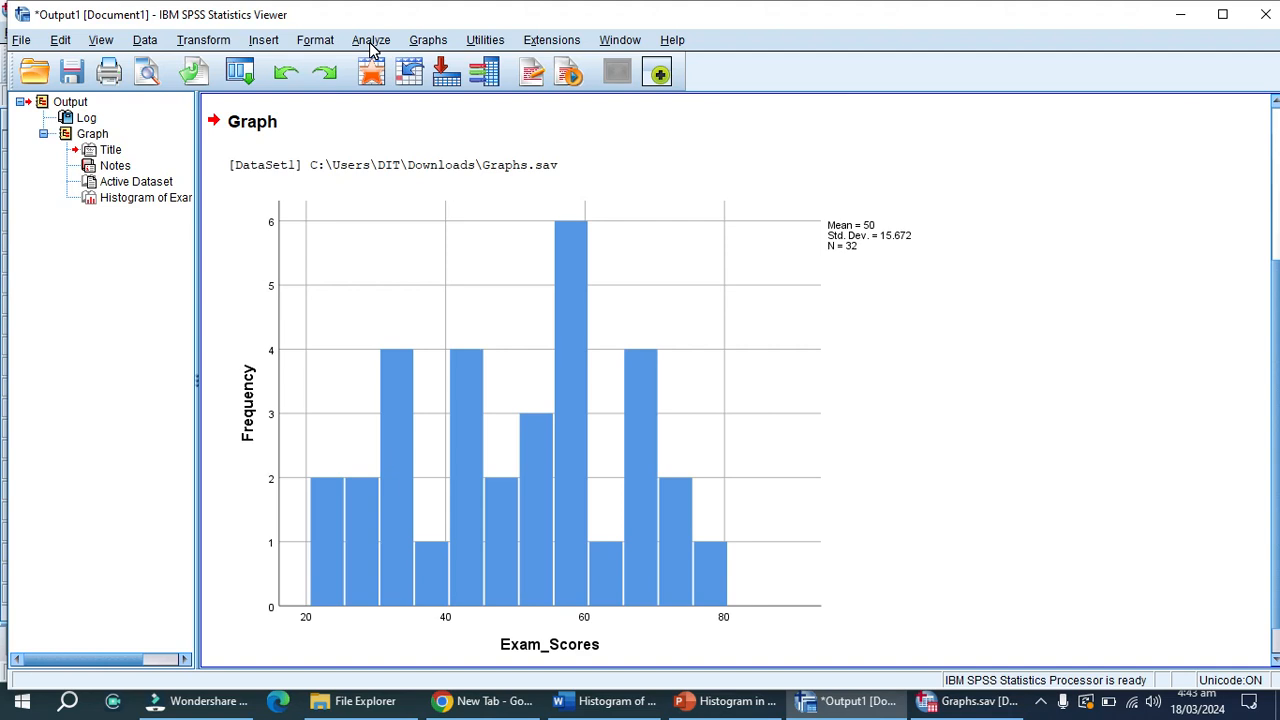
# Generate another Exam_Scores histogram with the first title line "Histogram of Students Examination Scores".
pyautogui.click(430, 42)
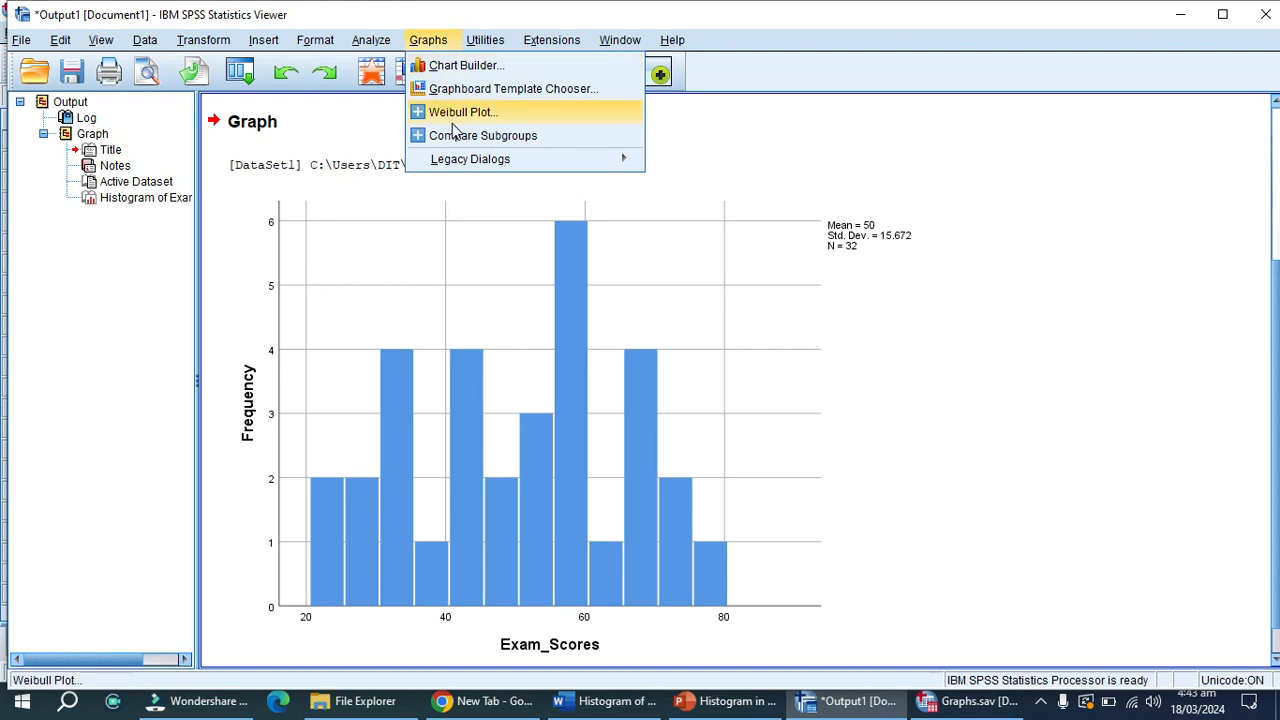
pyautogui.moveTo(465, 160)
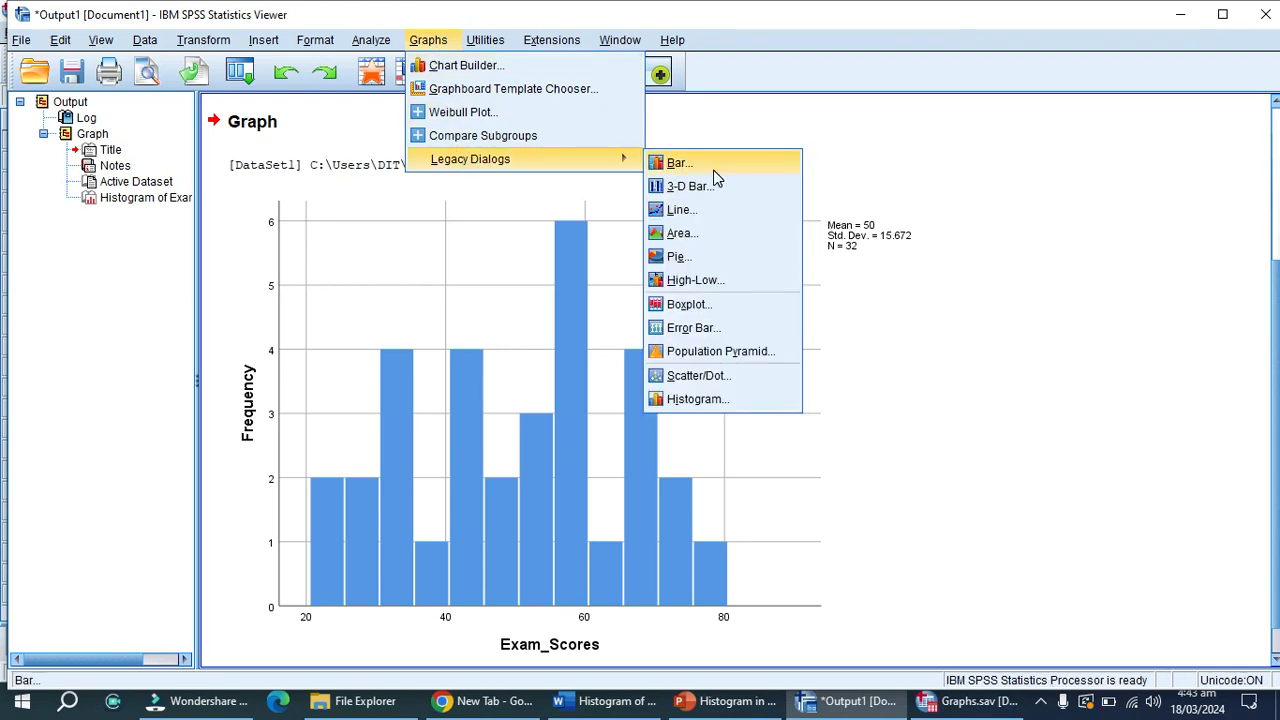
pyautogui.click(700, 400)
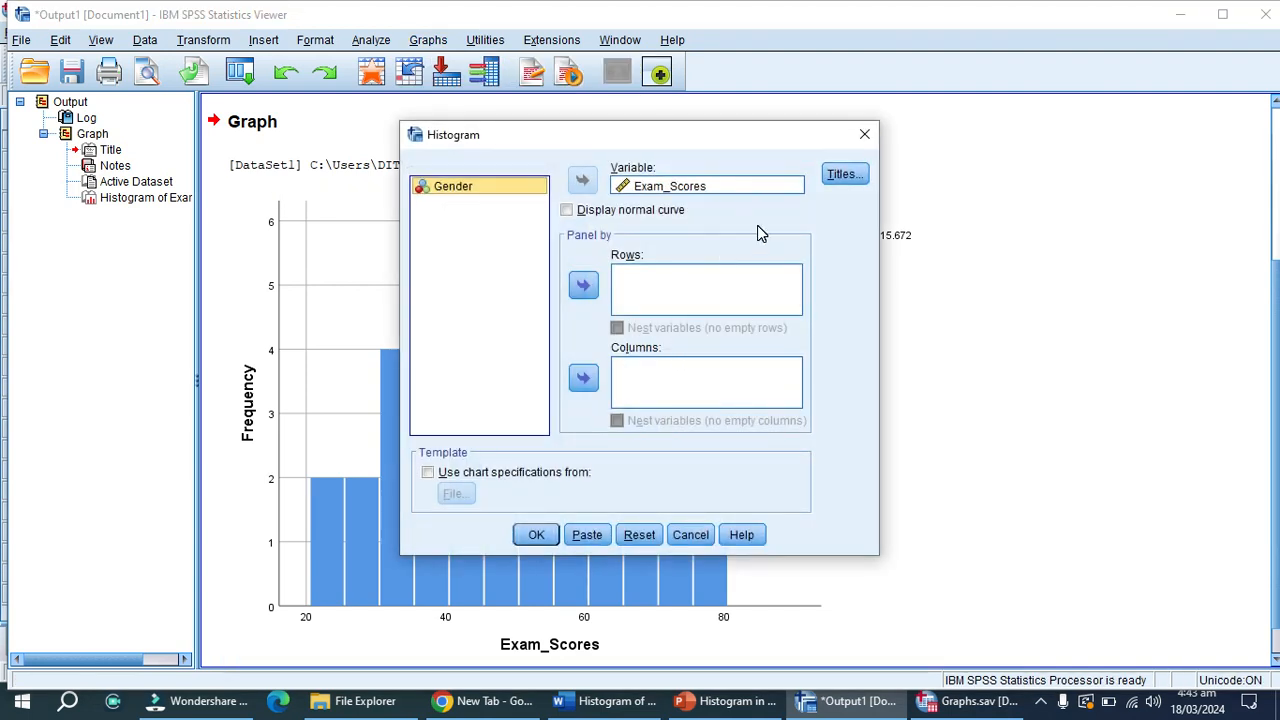
pyautogui.click(843, 176)
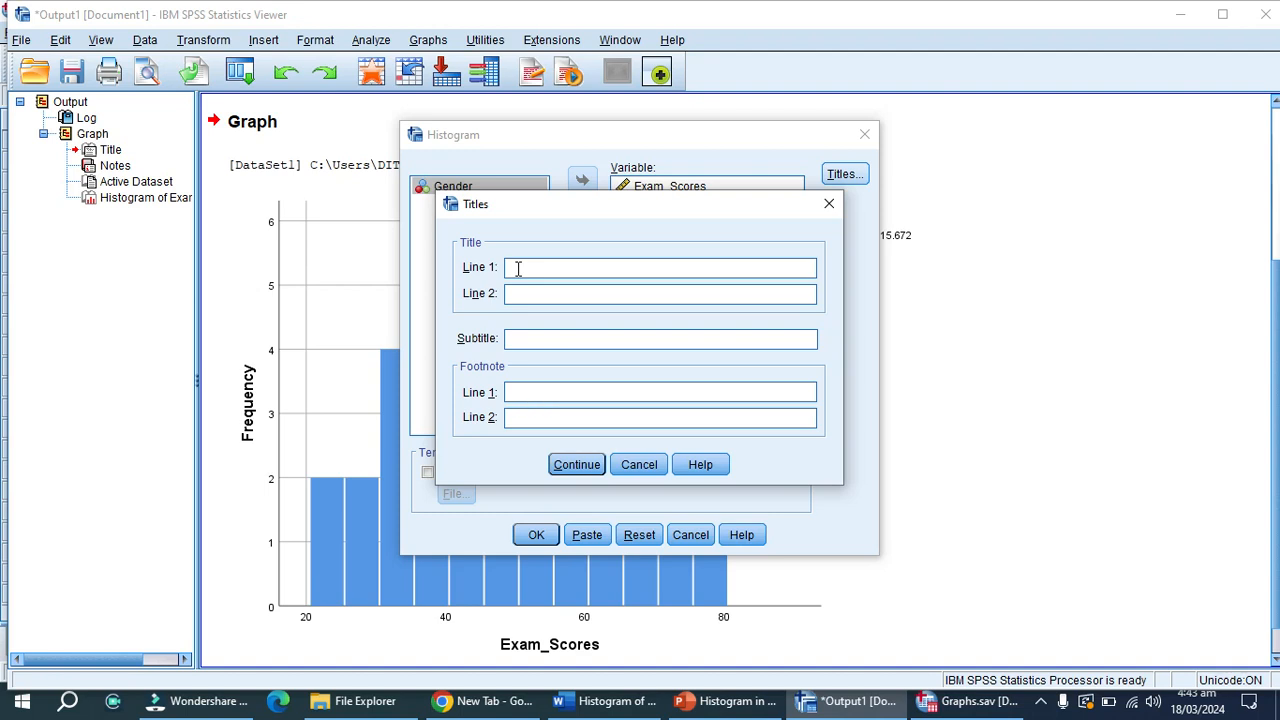
pyautogui.write('Histogram of Students Examination Scores')
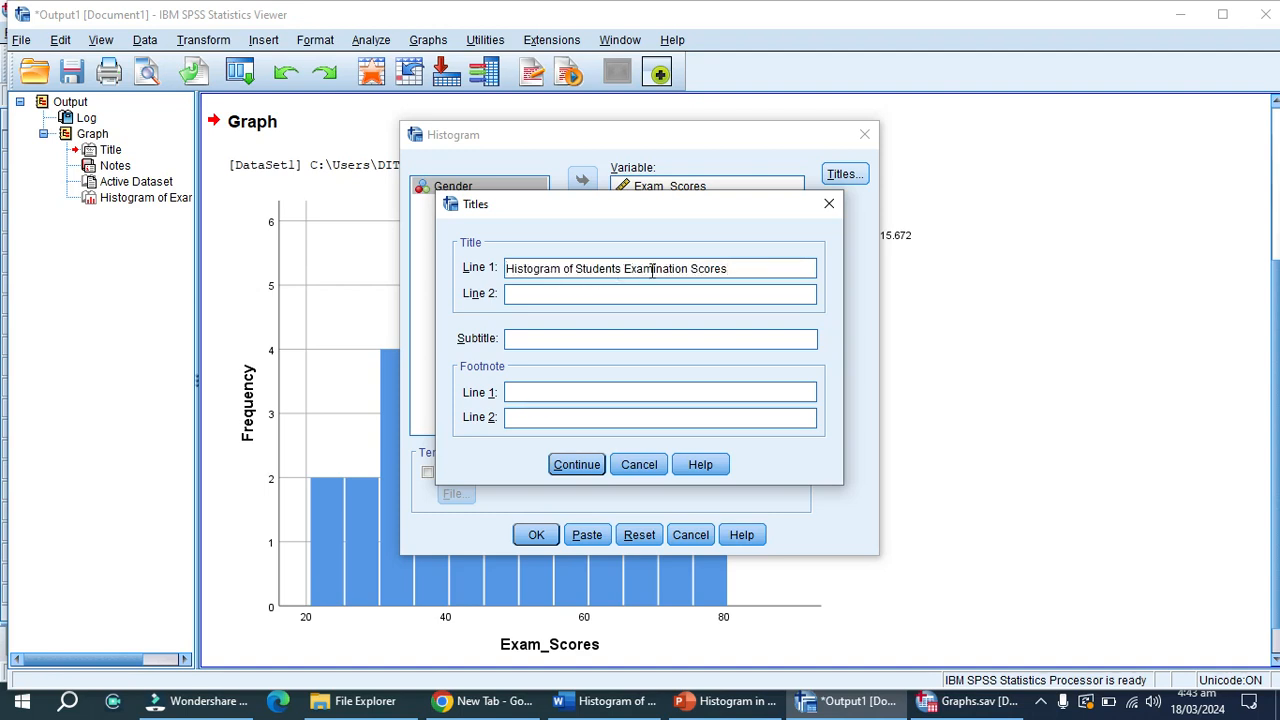
pyautogui.click(577, 466)
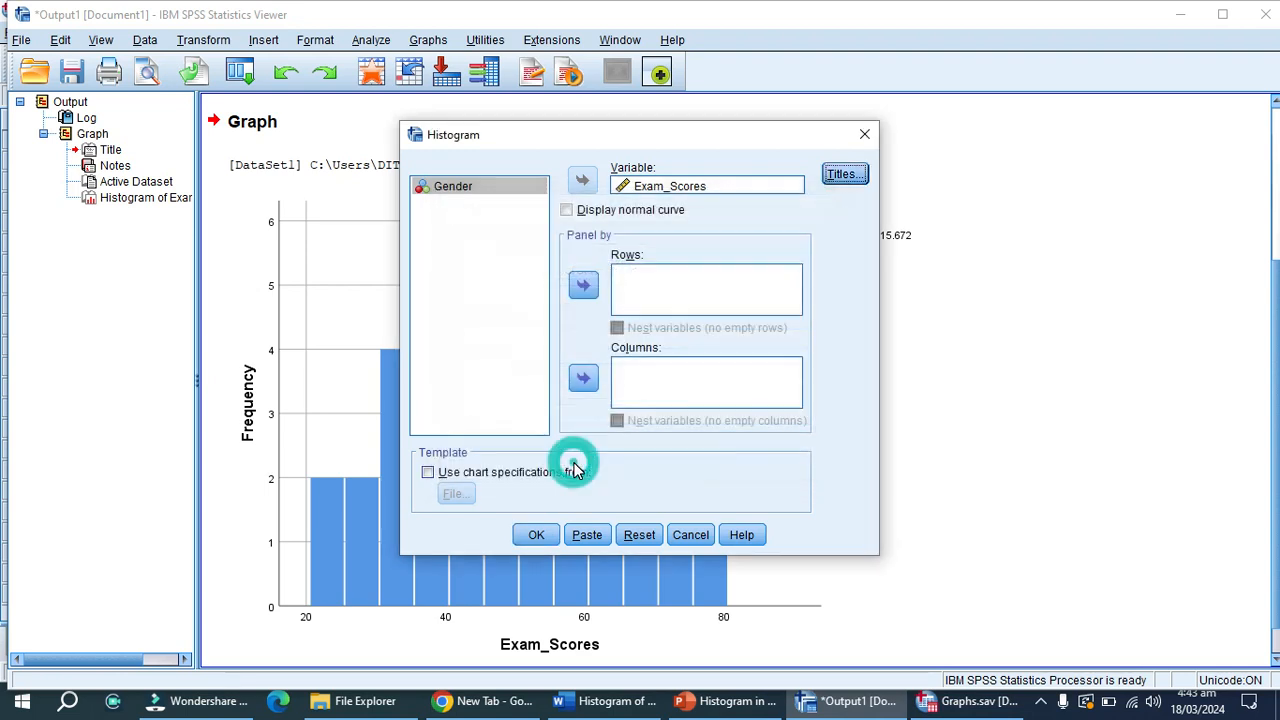
pyautogui.click(536, 537)
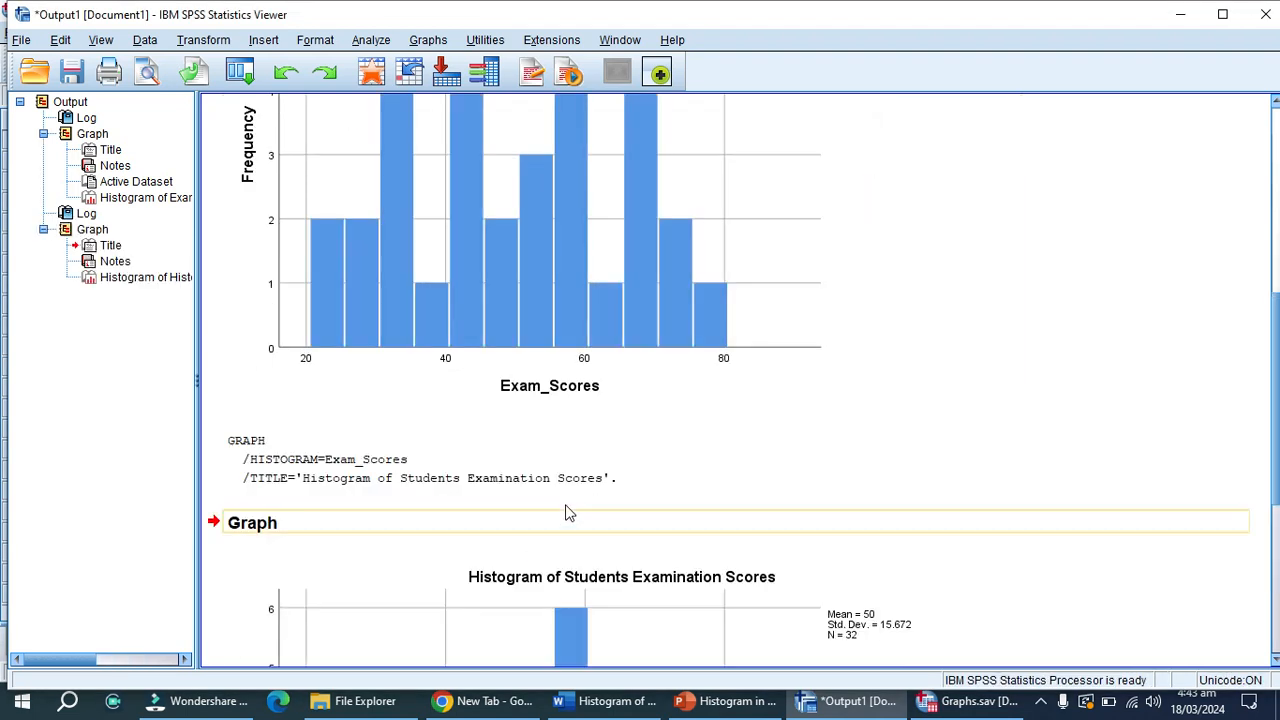
pyautogui.moveTo(1270, 408); pyautogui.dragTo(1275, 503)
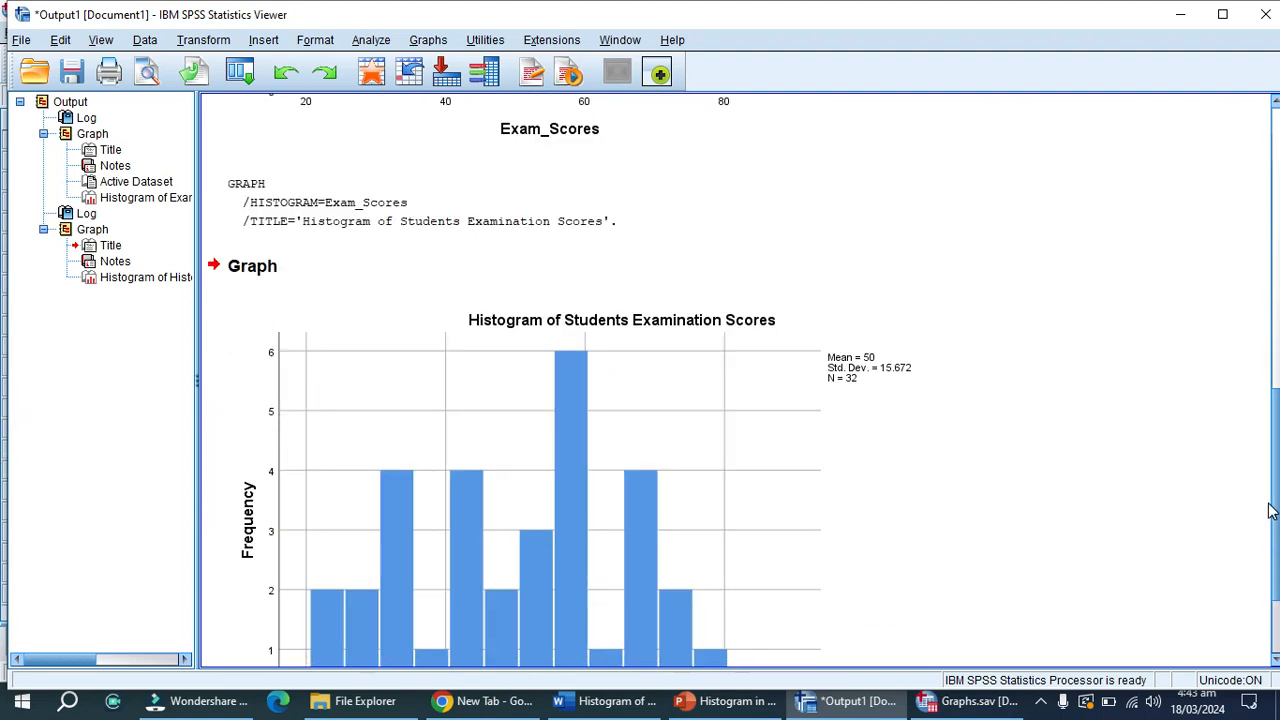
pyautogui.click(586, 563)
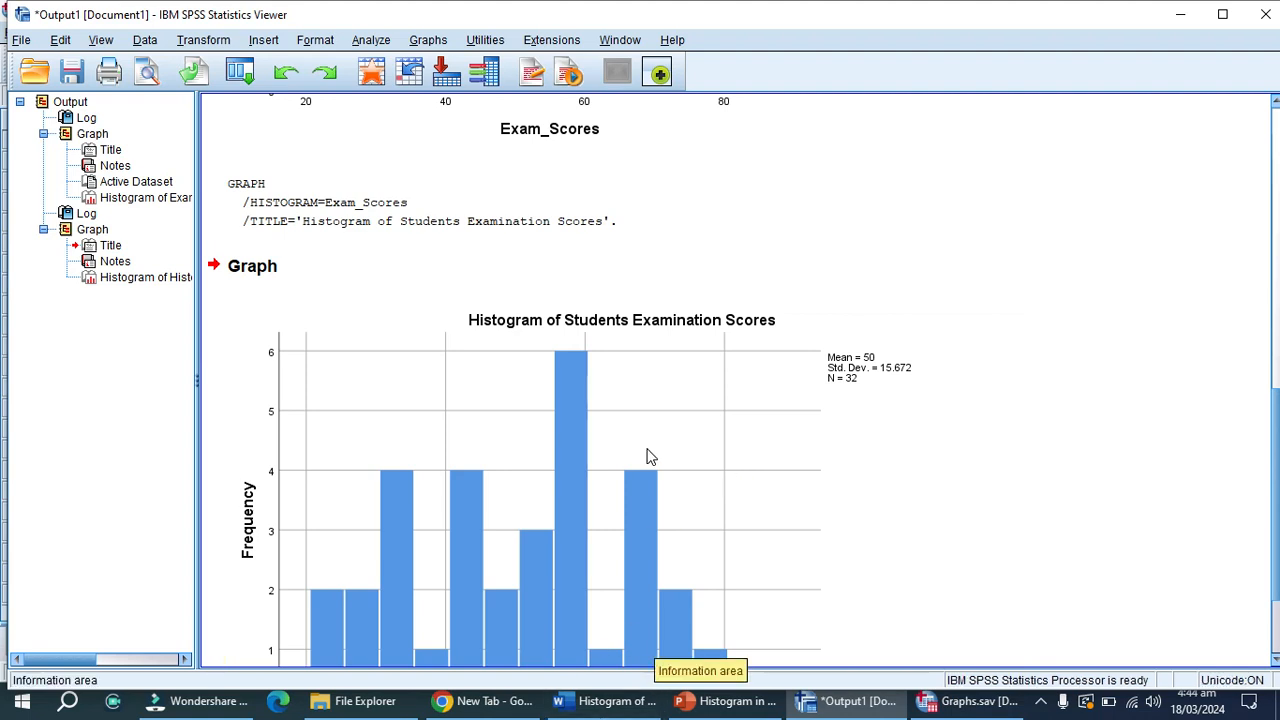
# Reopen the histogram's title settings, and copy "Class of MPhil Students" from the Word document for use in them.
pyautogui.click(428, 42)
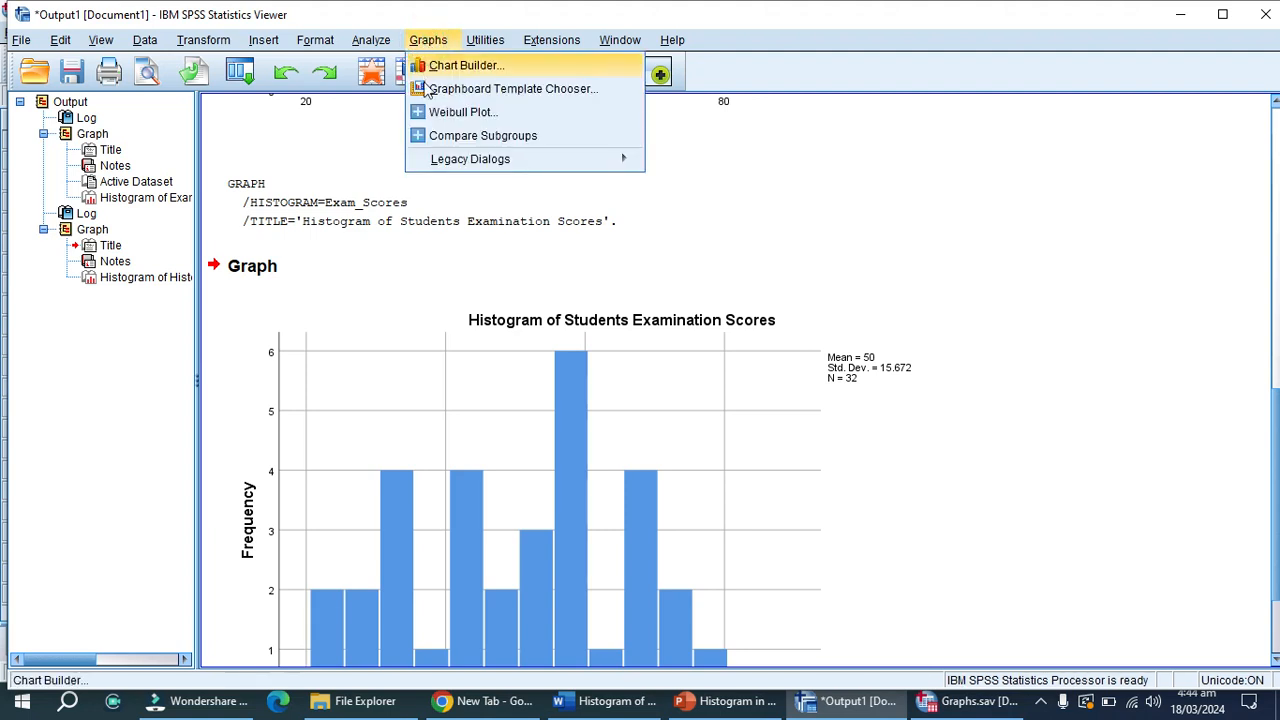
pyautogui.moveTo(458, 159)
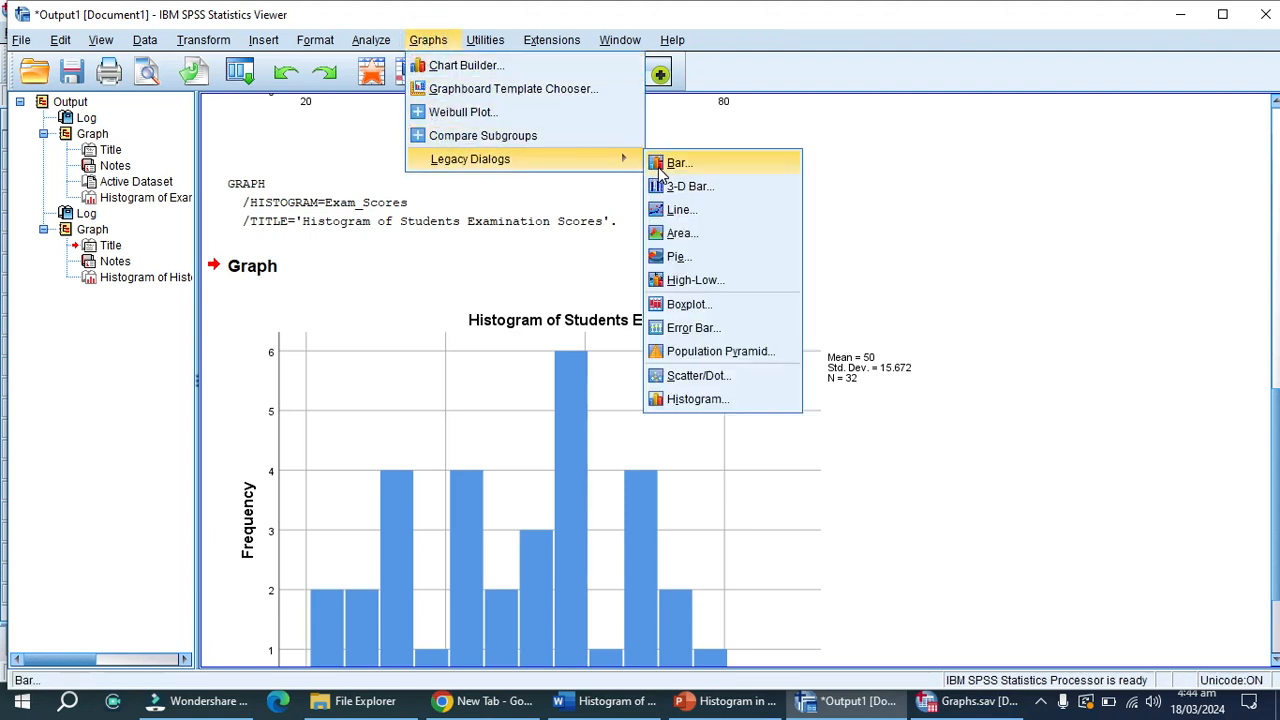
pyautogui.click(706, 399)
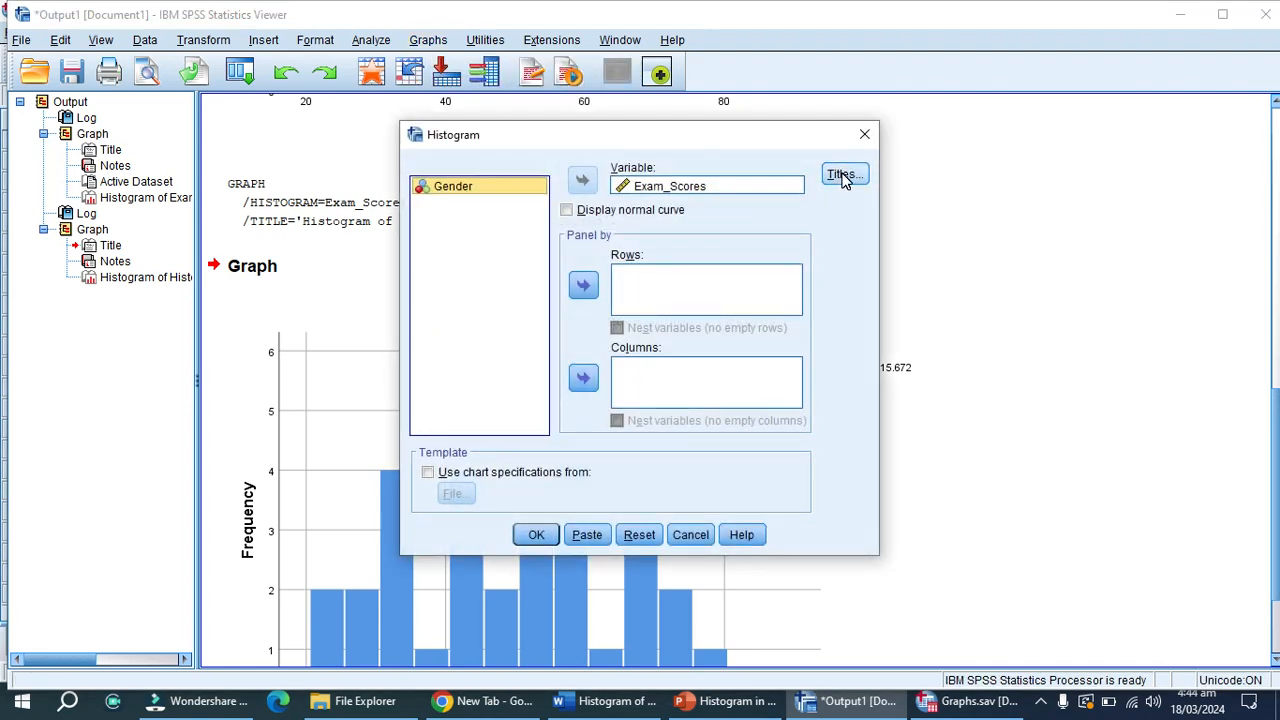
pyautogui.click(841, 176)
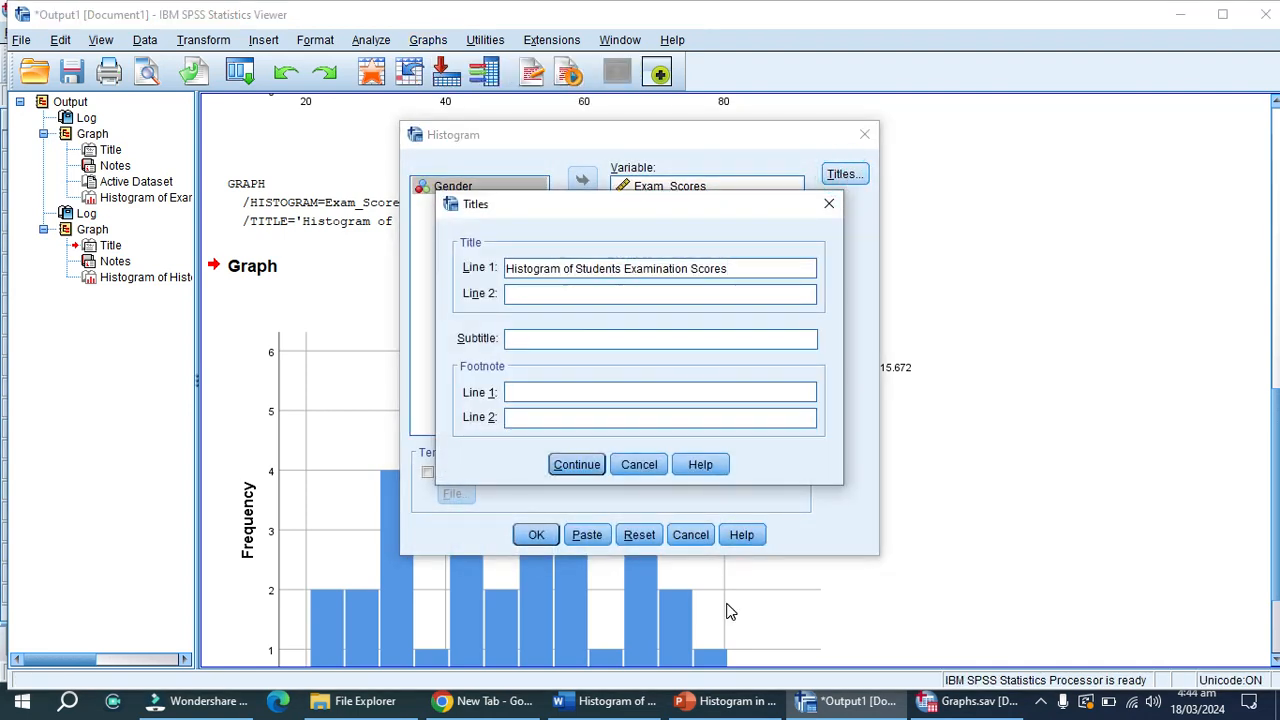
pyautogui.click(572, 703)
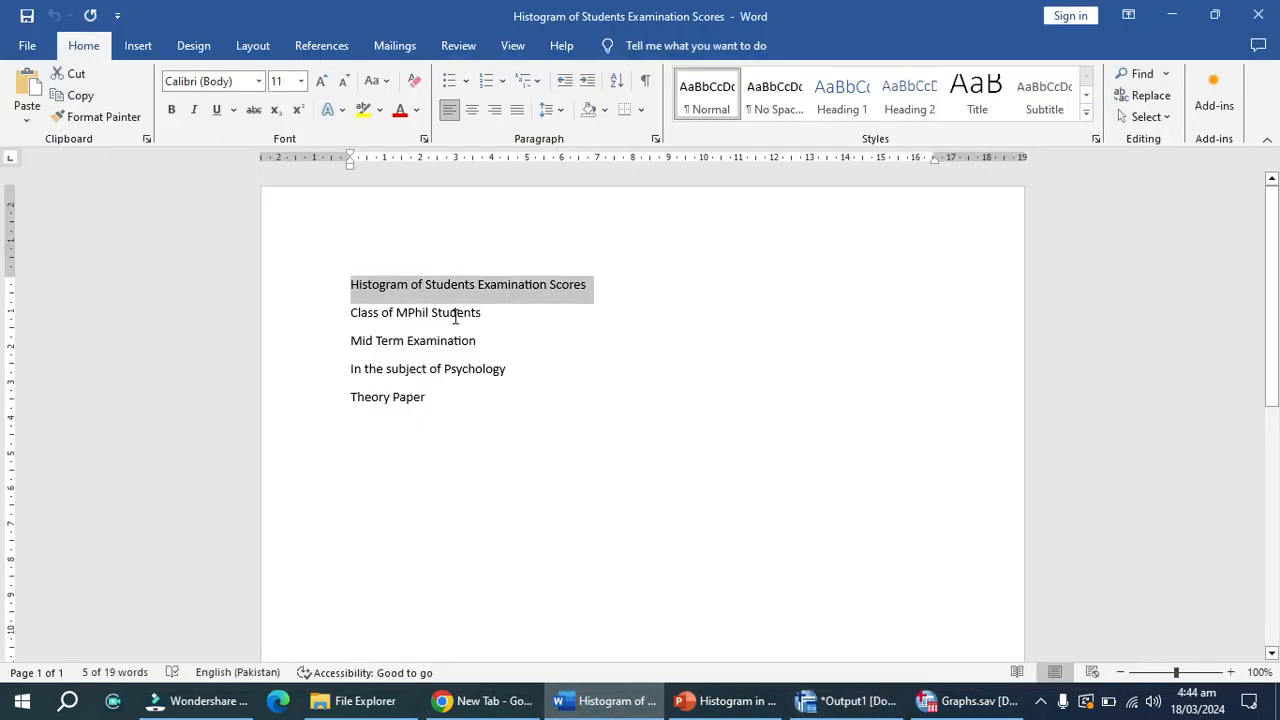
pyautogui.moveTo(488, 312); pyautogui.dragTo(357, 314)
pyautogui.hotkey('ctrl', 'c')
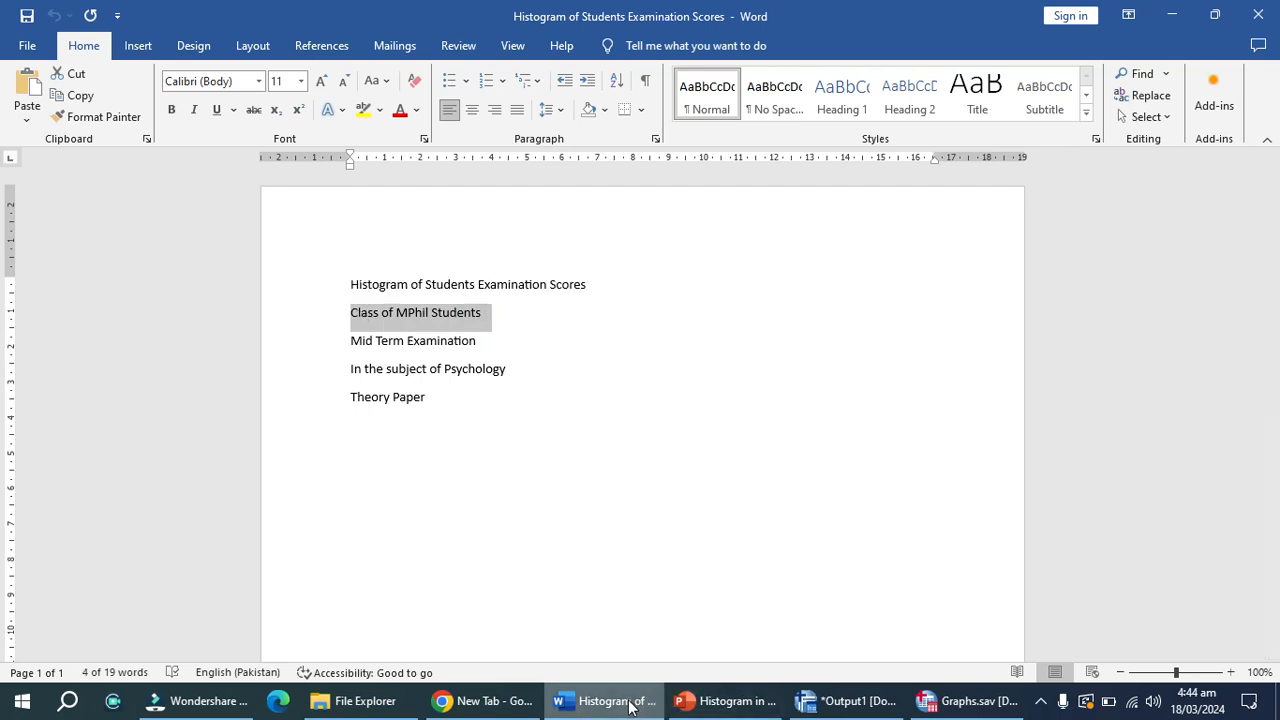
pyautogui.click(588, 700)
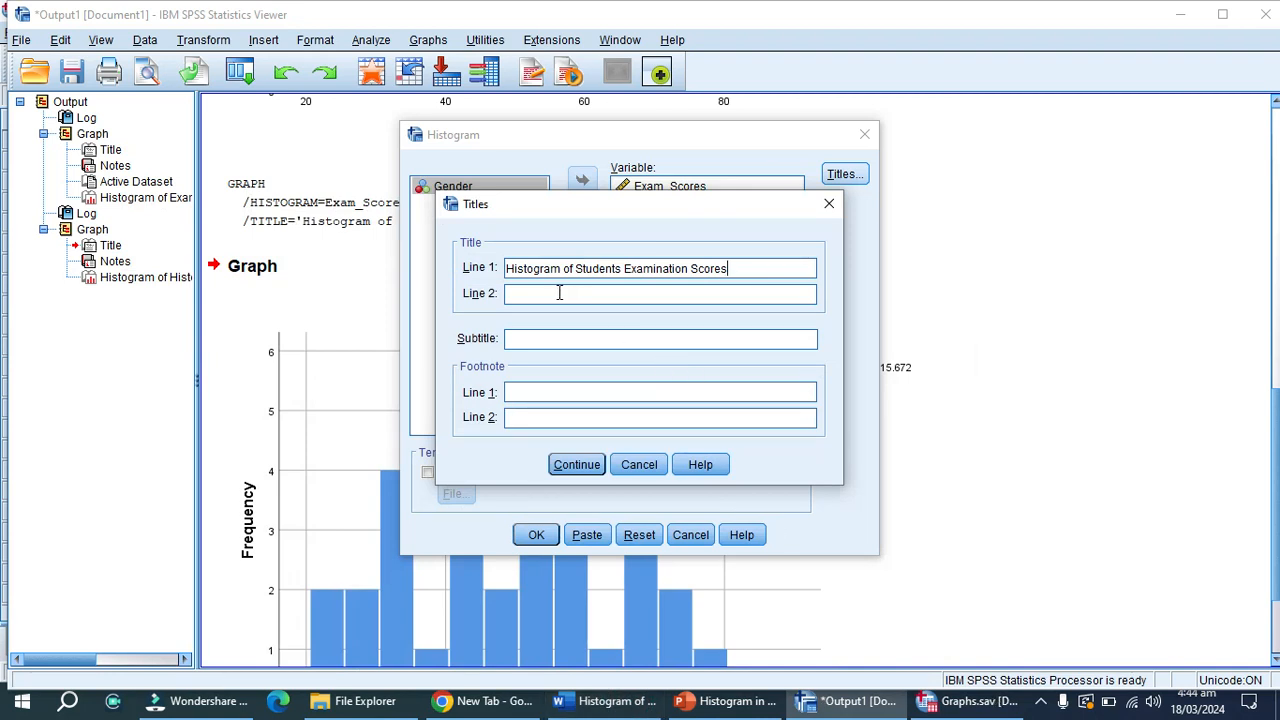
pyautogui.hotkey('ctrl', 'v')
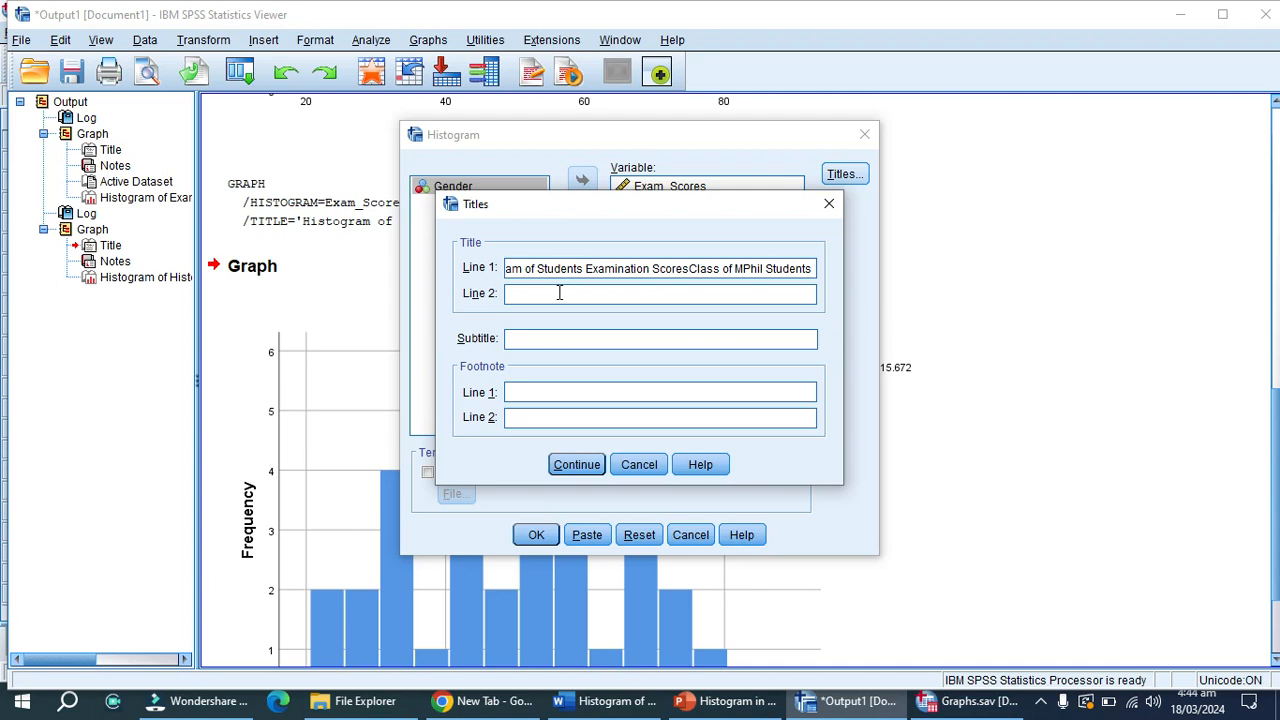
pyautogui.press('Left')
pyautogui.press('Left')
pyautogui.press('Left')
pyautogui.press('Left')
pyautogui.press('Left')
pyautogui.press('Left')
pyautogui.press('Left')
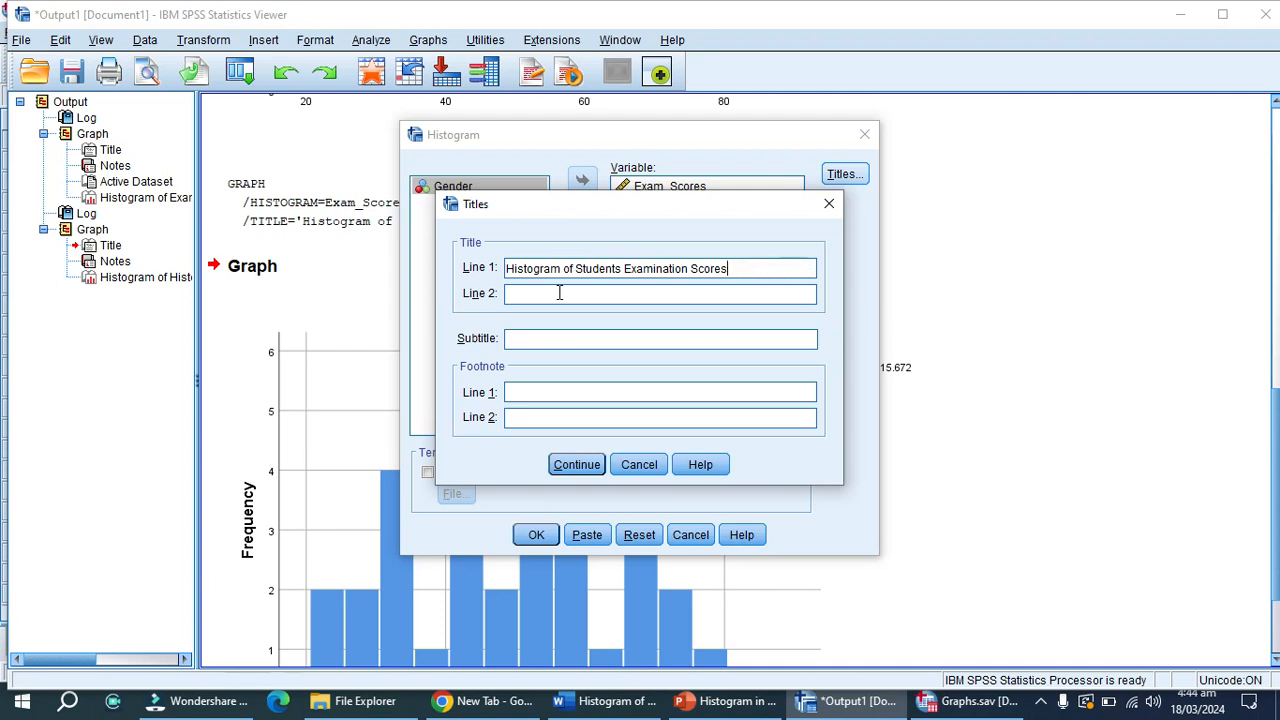
# Set the second title line to "Class of MPhil Students" and generate the histogram again.
pyautogui.click(534, 293)
pyautogui.write('Class of MPhil Students')
pyautogui.click(577, 466)
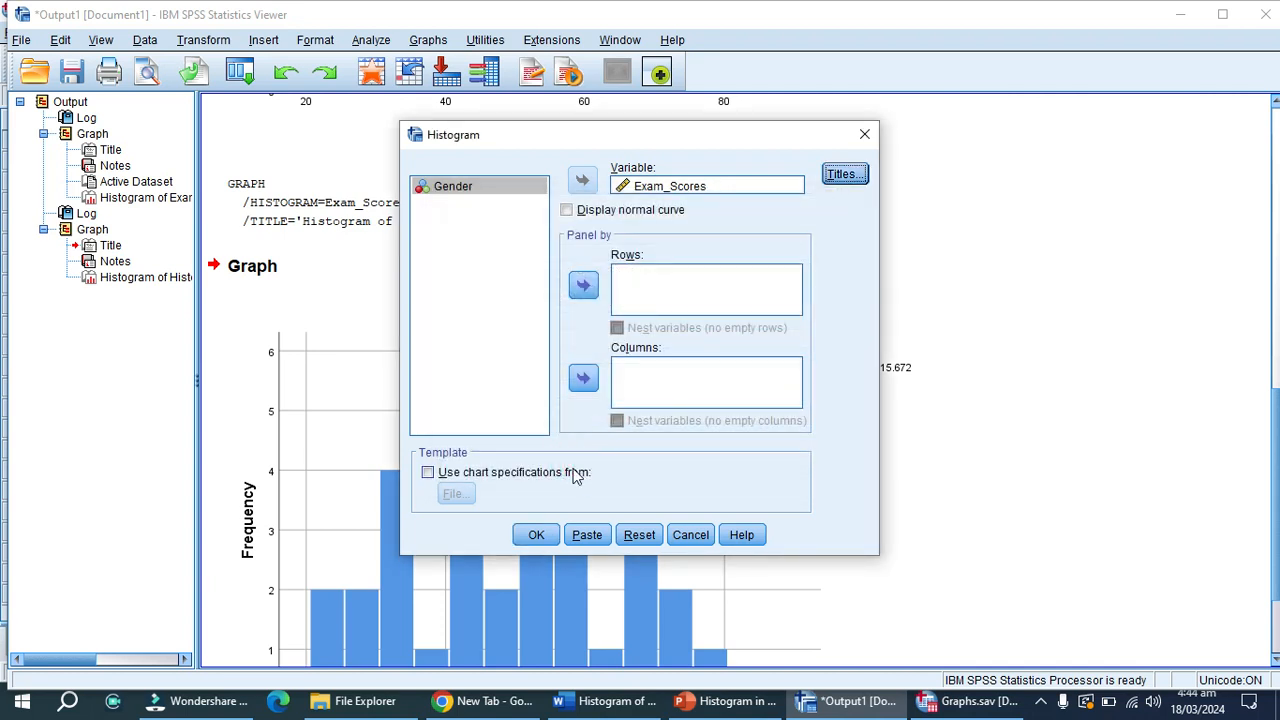
pyautogui.click(537, 536)
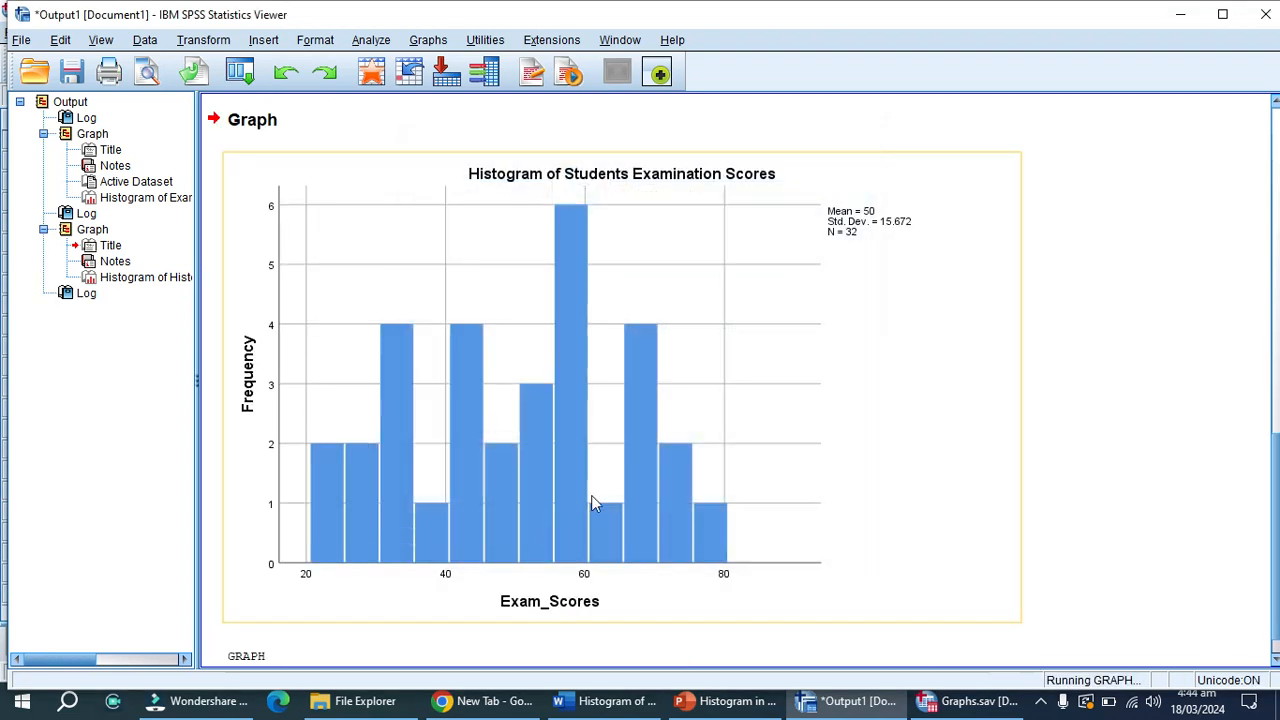
pyautogui.moveTo(1274, 506); pyautogui.dragTo(1274, 587)
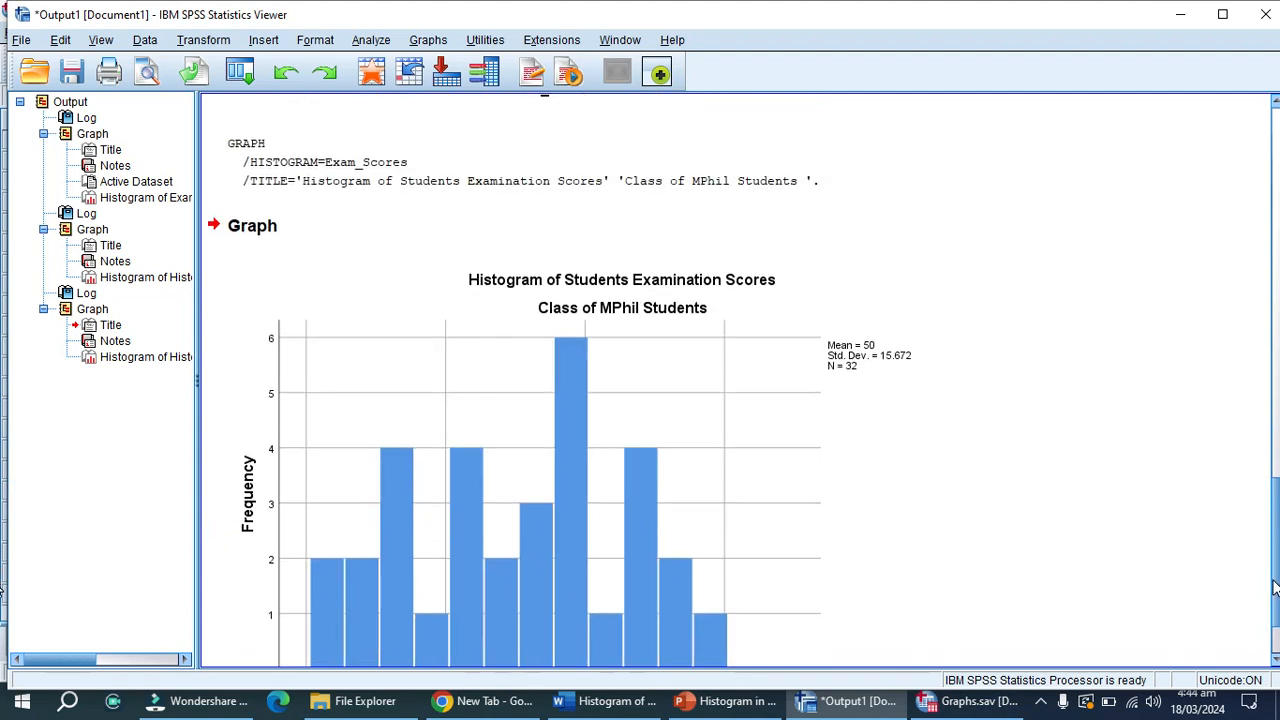
pyautogui.click(656, 458)
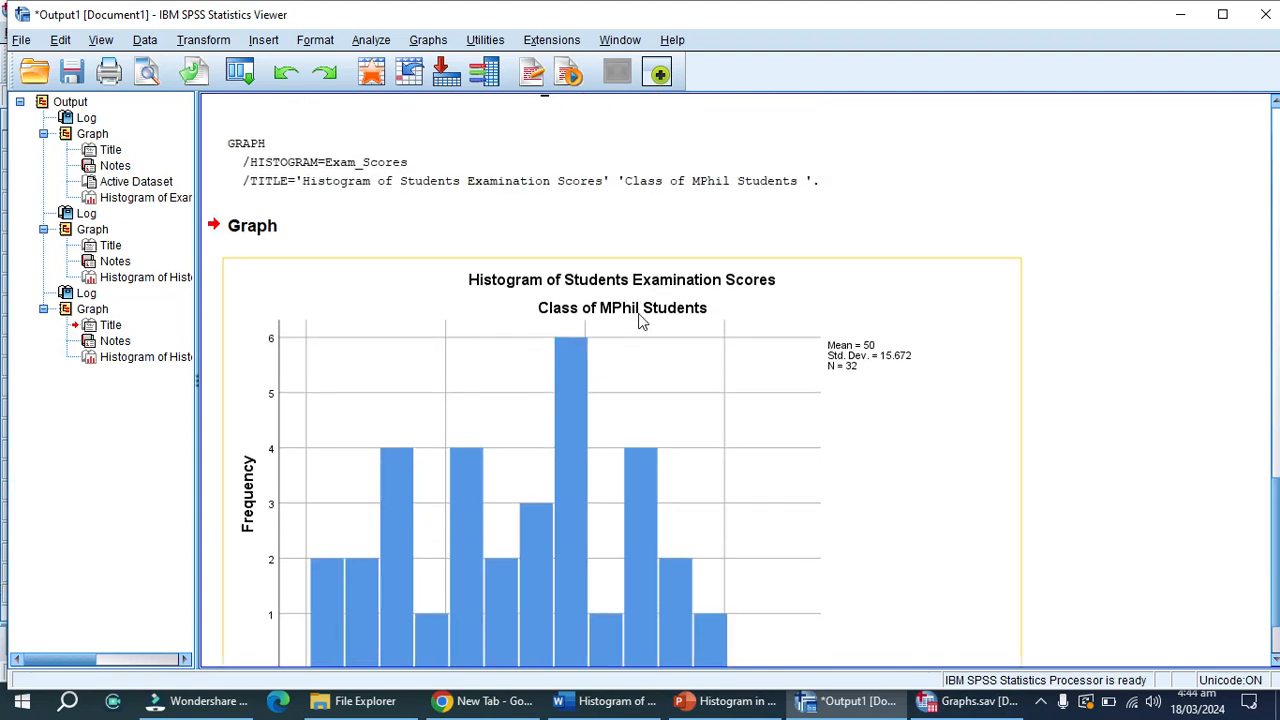
pyautogui.click(1193, 349)
pyautogui.scroll(-1, 1276, 505)
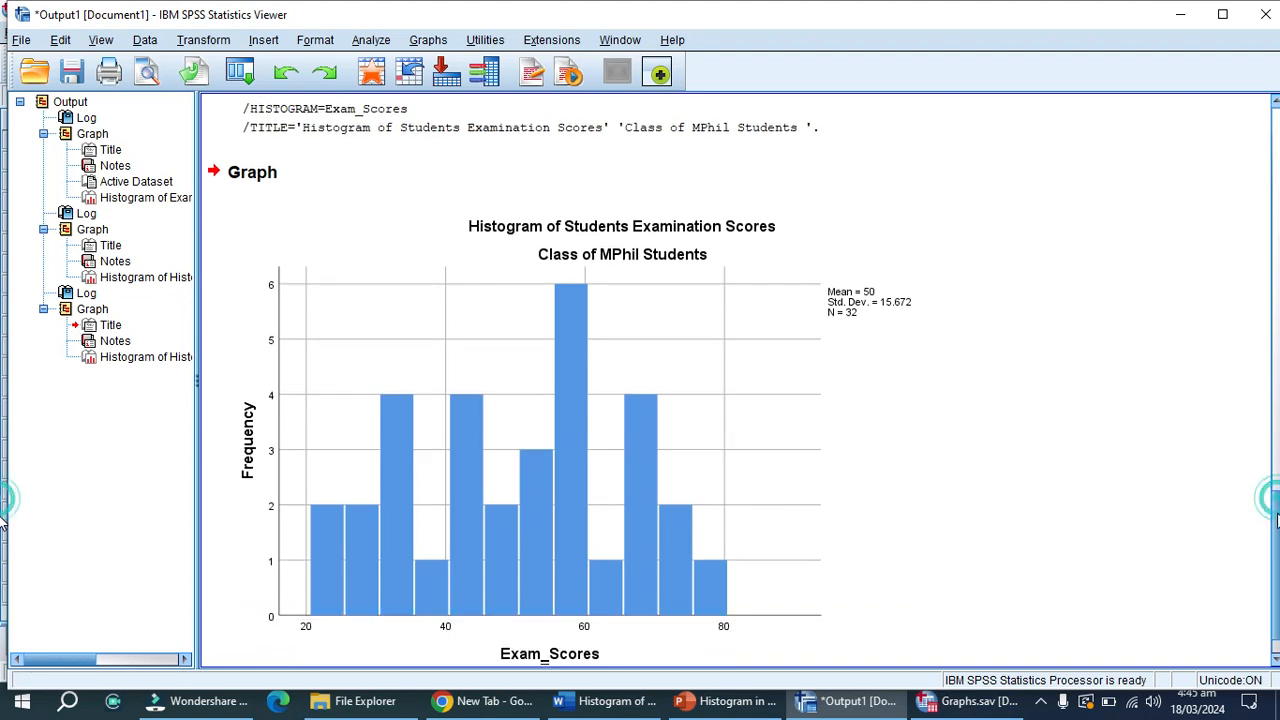
pyautogui.click(638, 363)
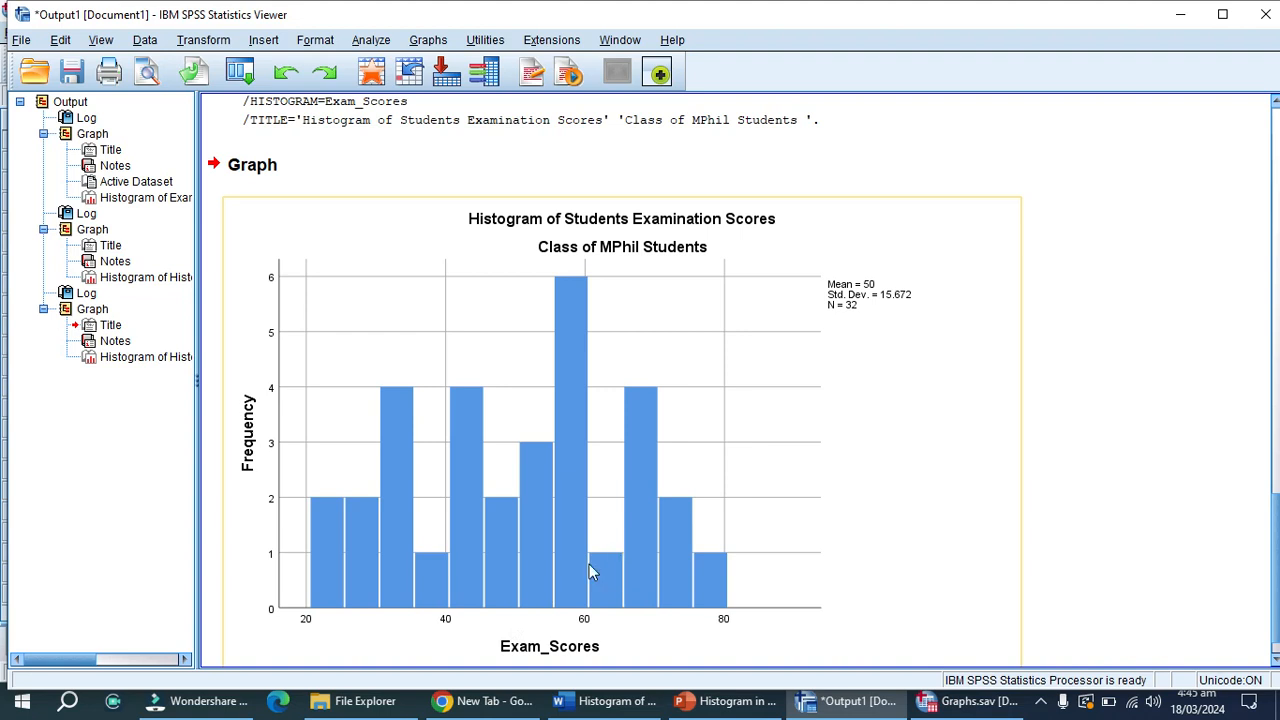
# Reopen the histogram's title settings and fill the subtitle with "Mid Term Examination" copied from the Word document.
pyautogui.moveTo(485, 700)
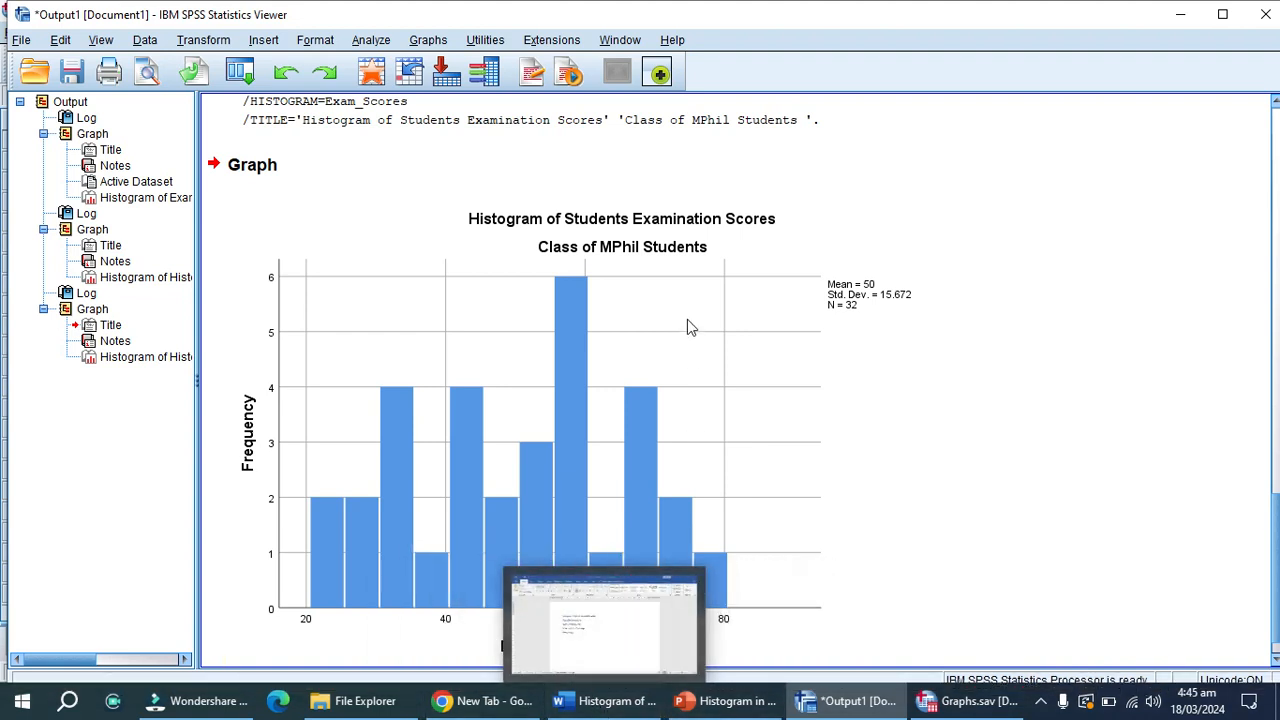
pyautogui.click(427, 42)
pyautogui.moveTo(452, 158)
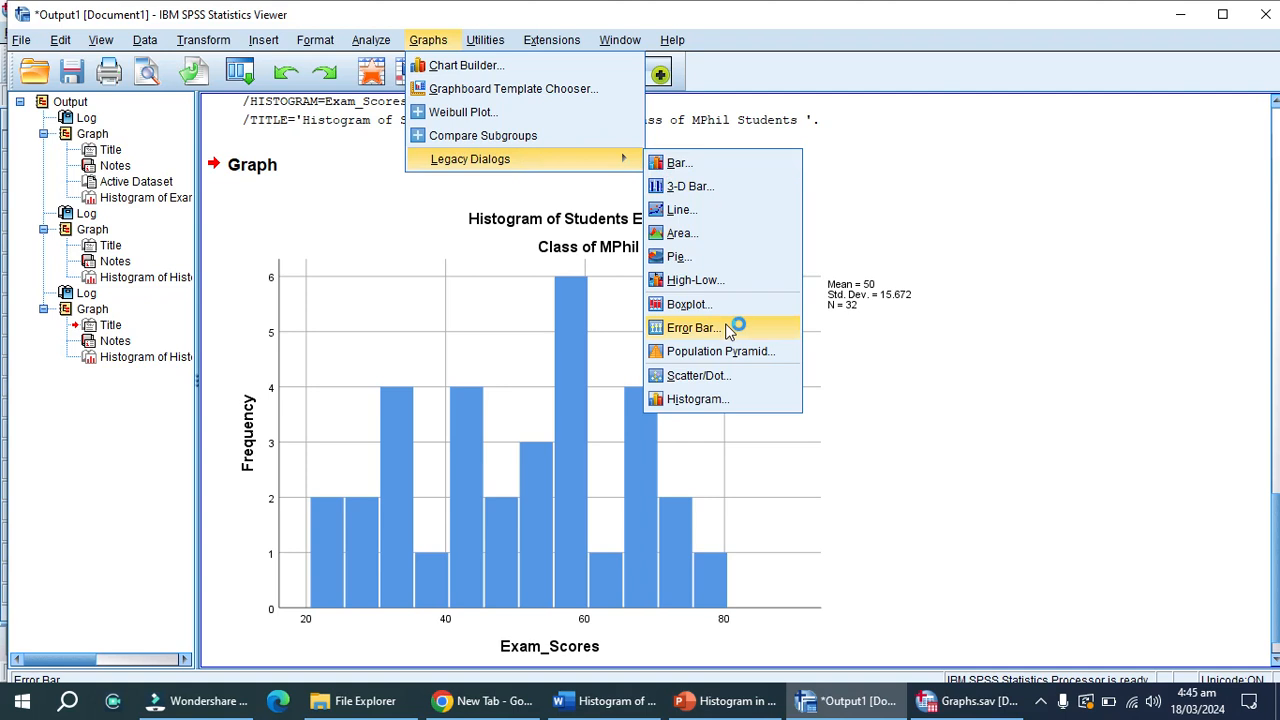
pyautogui.click(712, 400)
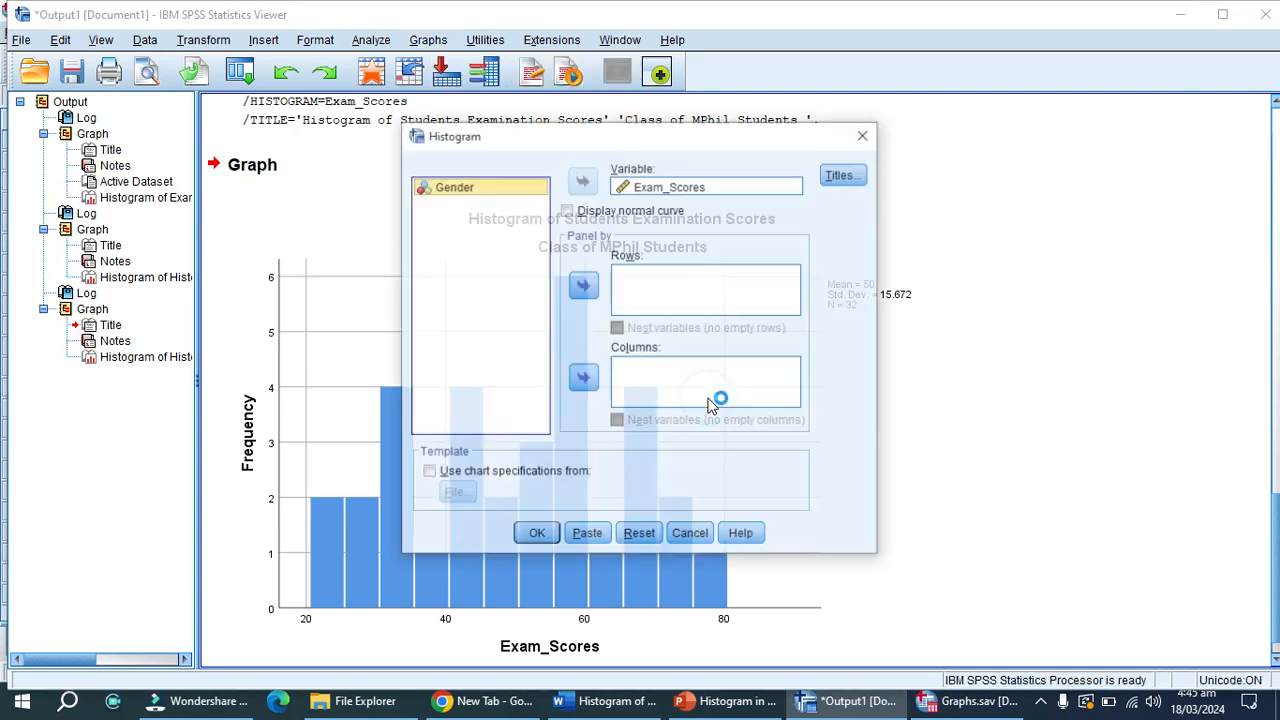
pyautogui.click(843, 175)
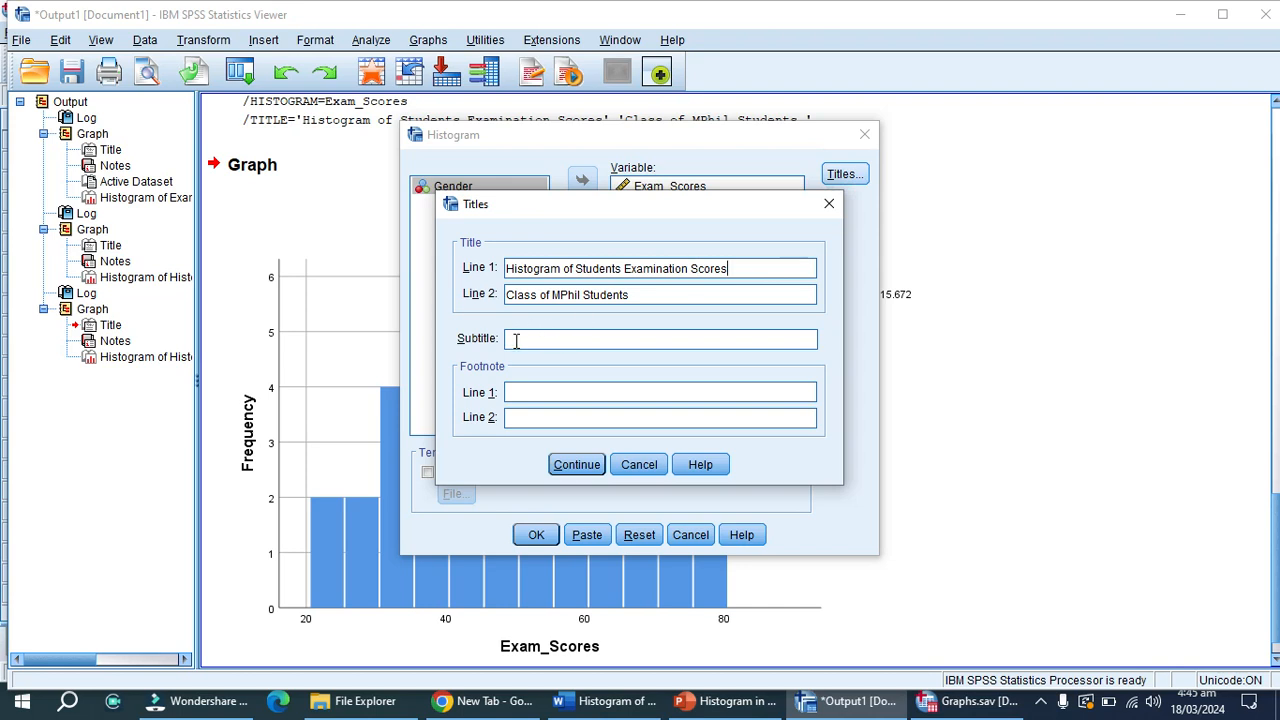
pyautogui.click(612, 701)
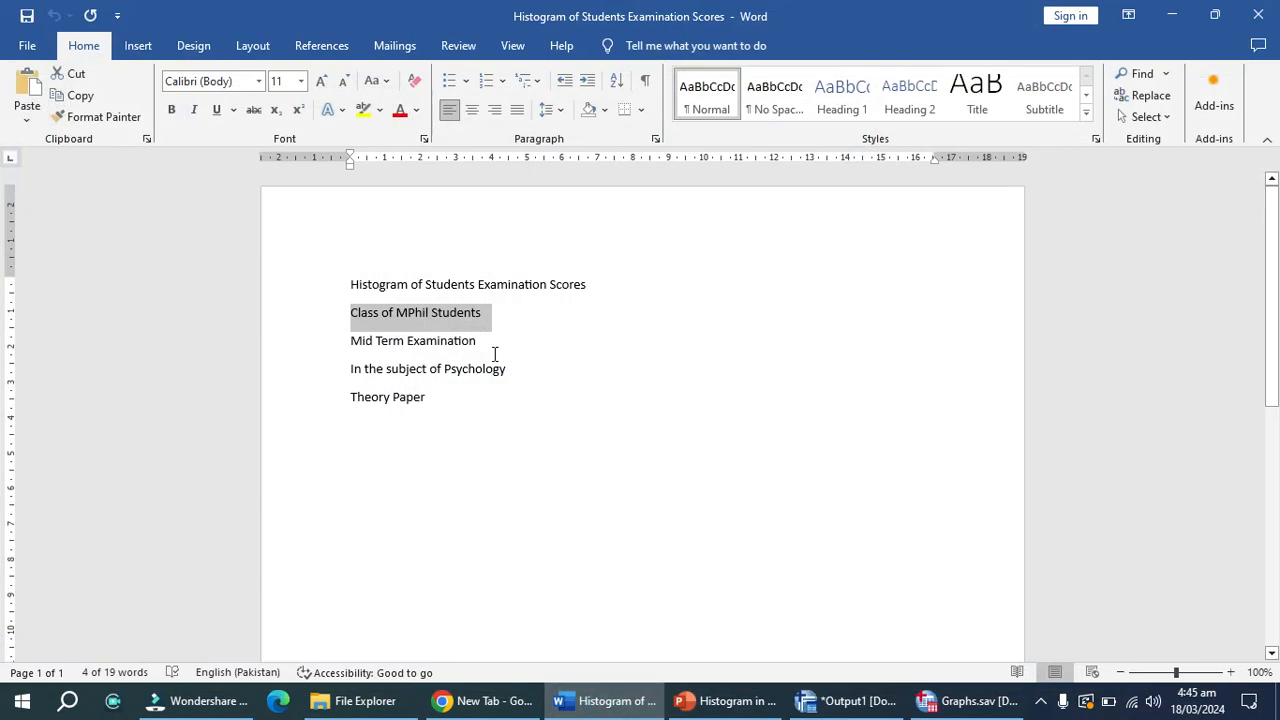
pyautogui.moveTo(477, 341); pyautogui.dragTo(358, 342)
pyautogui.hotkey('ctrl', 'c')
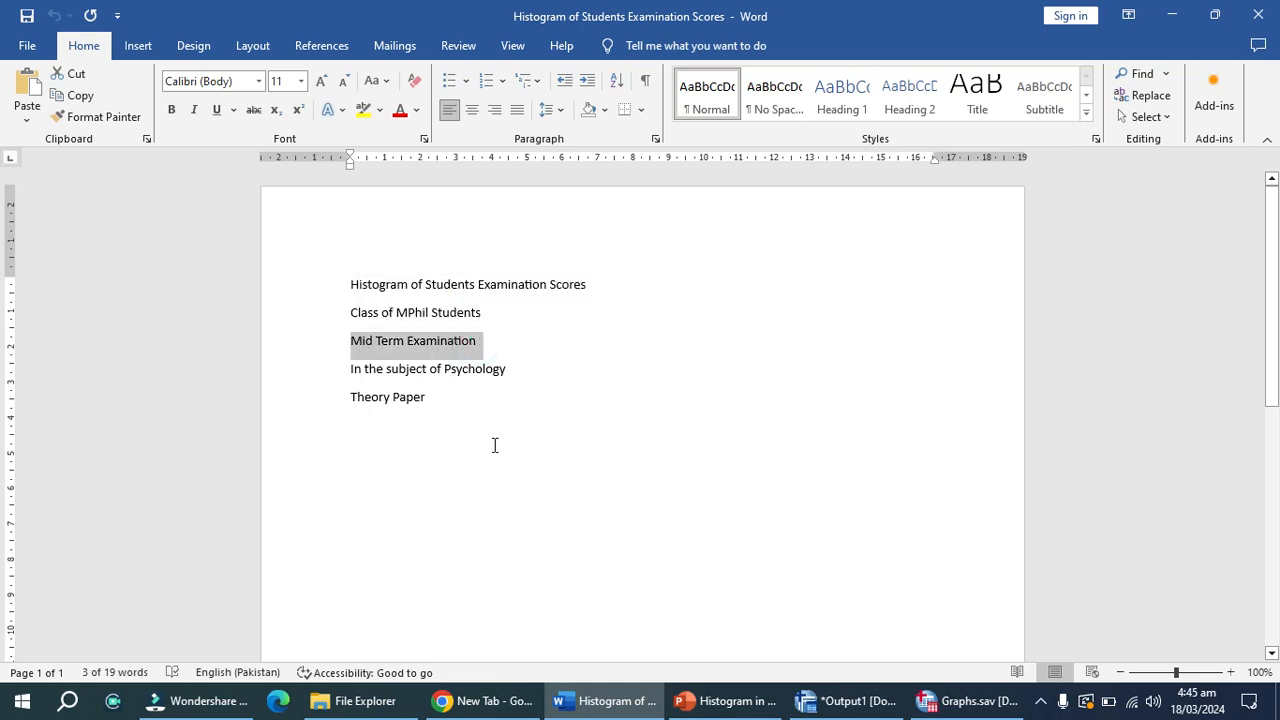
pyautogui.click(810, 705)
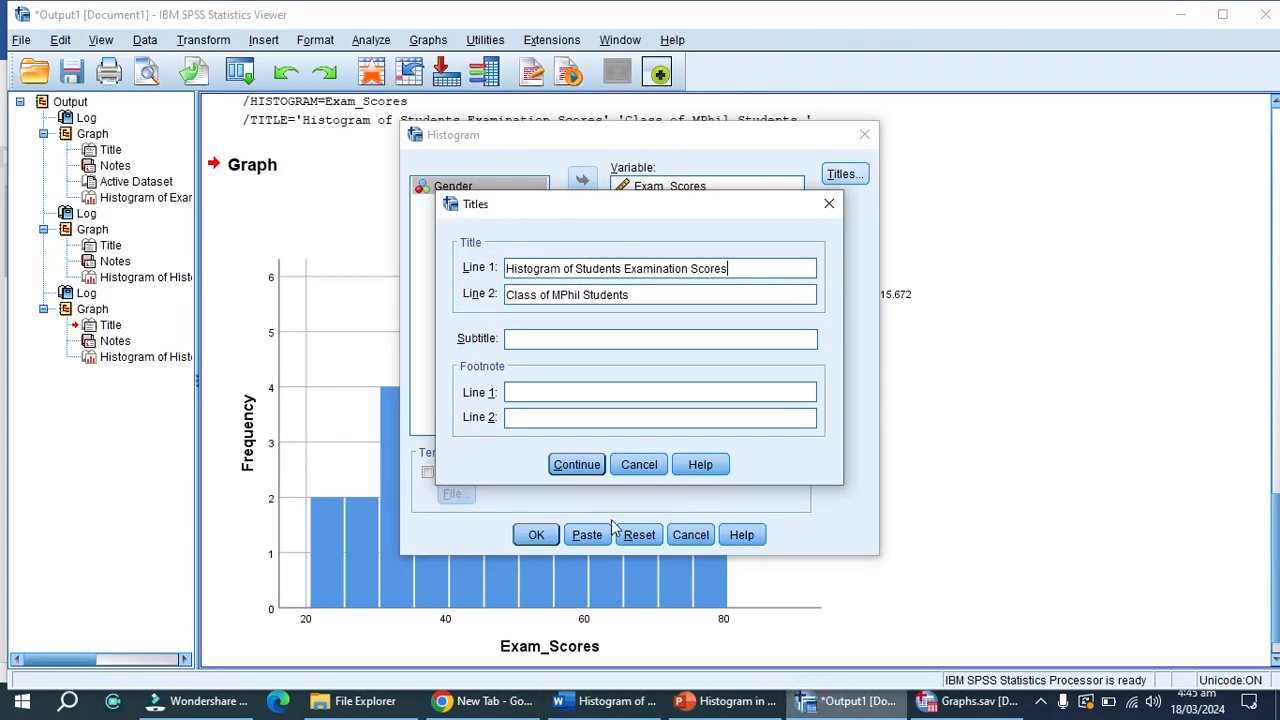
pyautogui.click(525, 338)
pyautogui.hotkey('ctrl', 'v')
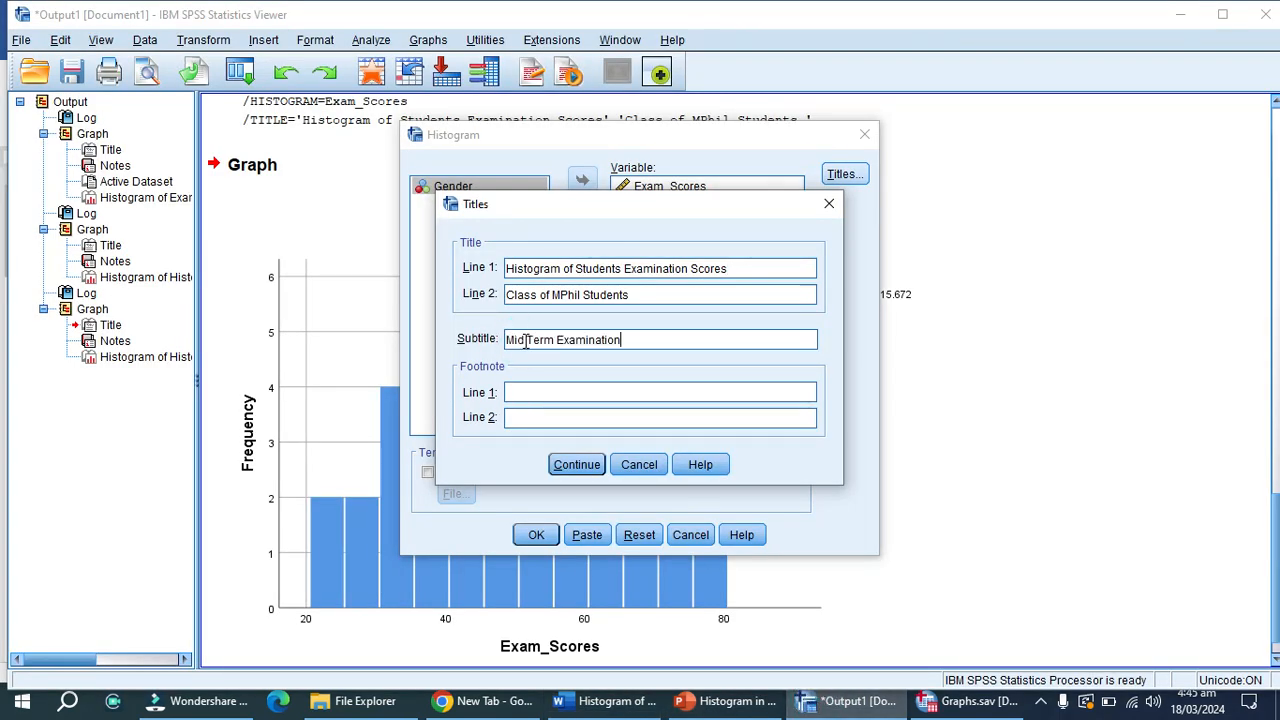
# Apply the title settings with the "Mid Term Examination" subtitle and generate the Exam_Scores histogram again.
pyautogui.click(577, 467)
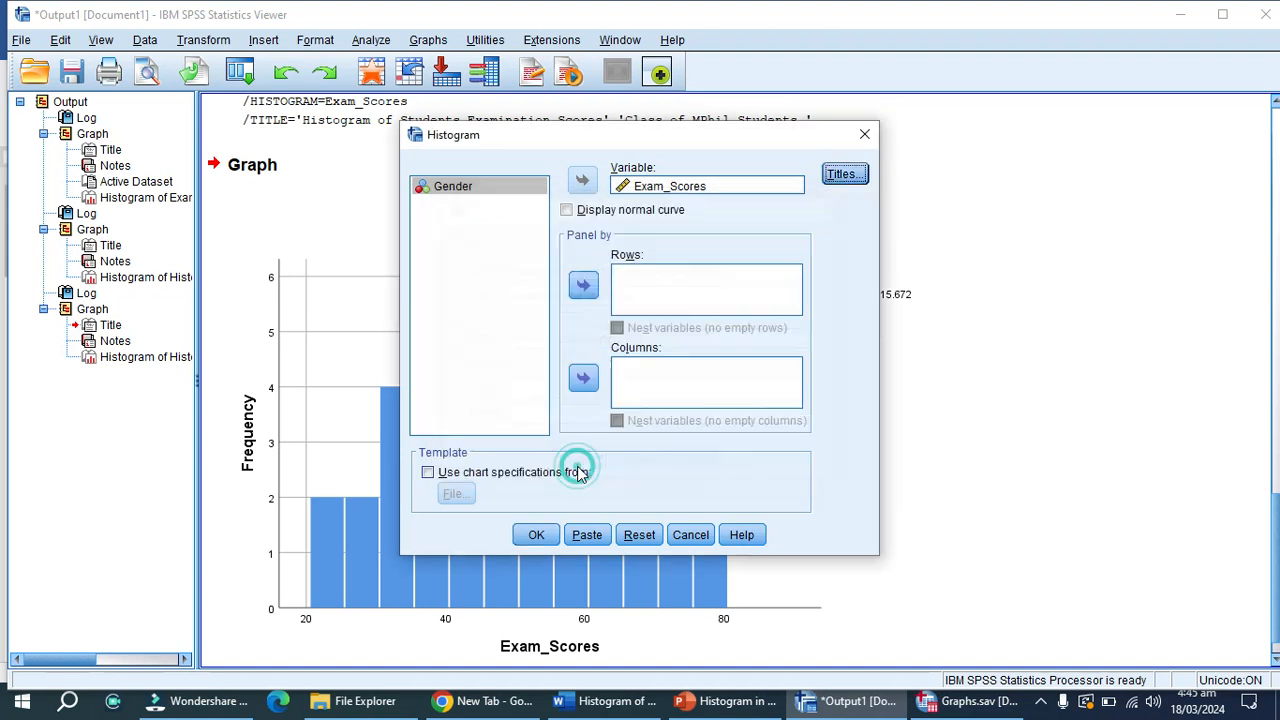
pyautogui.click(536, 534)
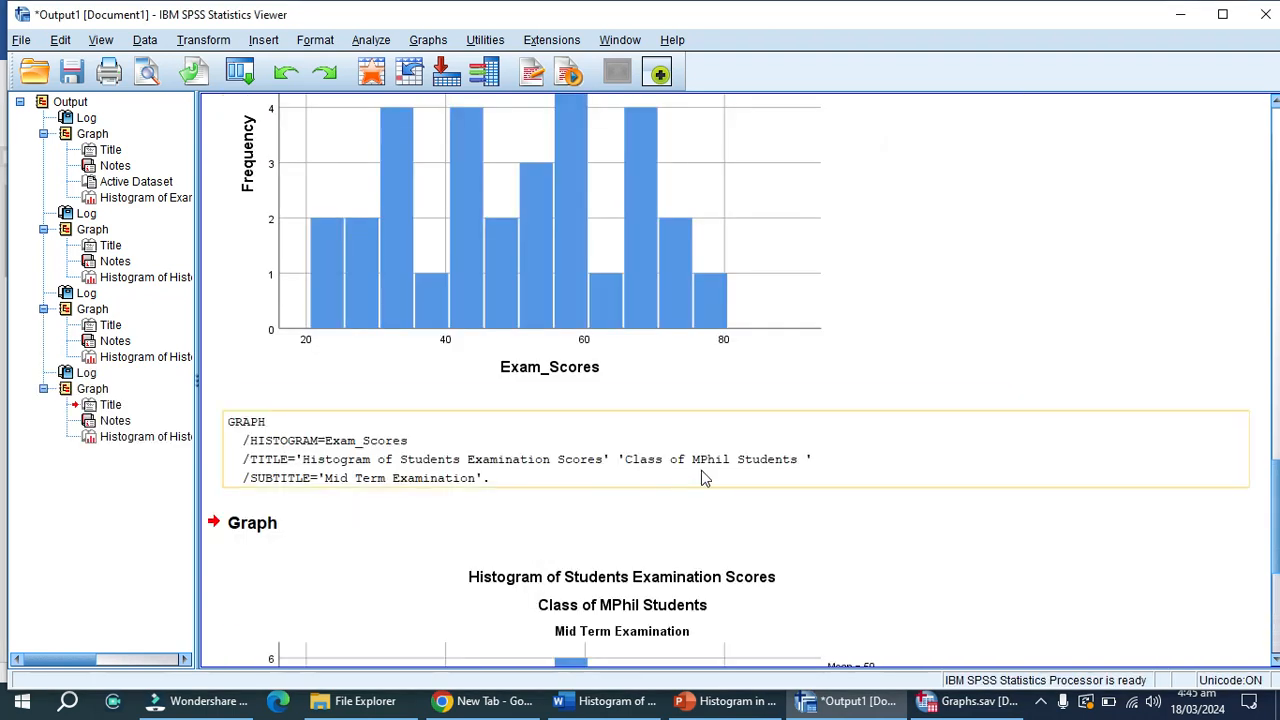
pyautogui.moveTo(1272, 484); pyautogui.dragTo(1268, 590)
pyautogui.click(665, 380)
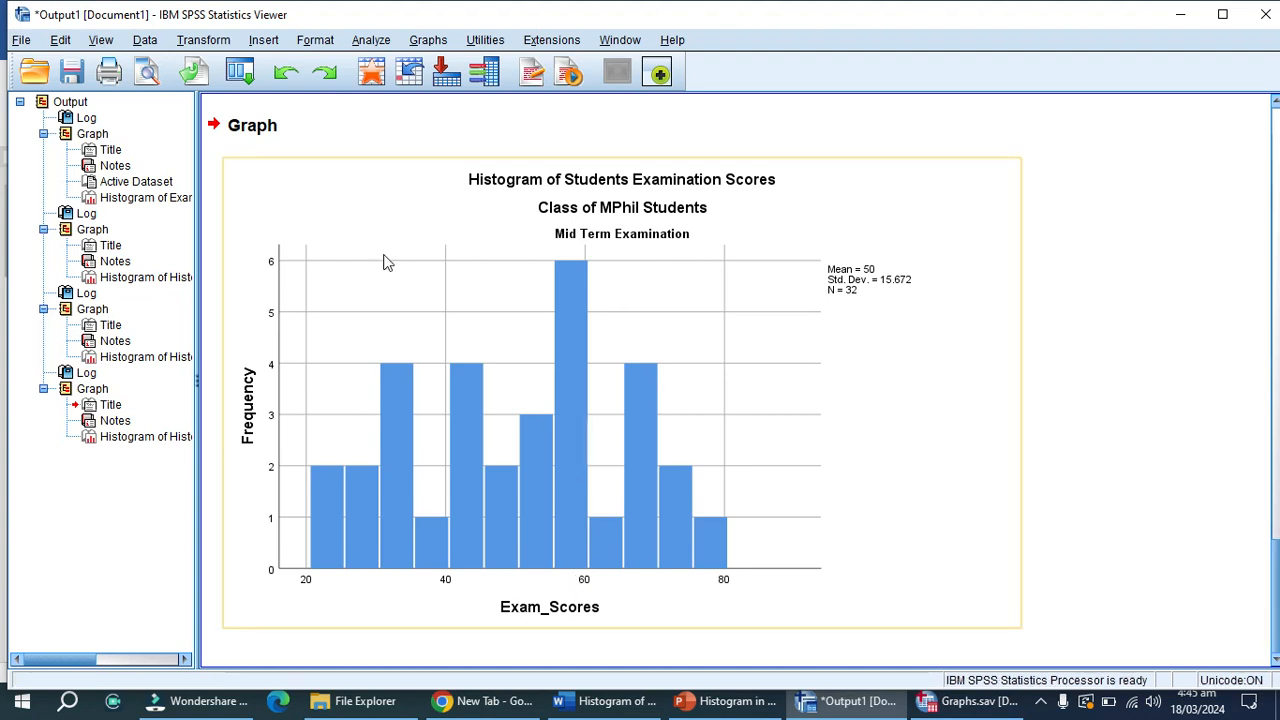
# Reopen the histogram's title settings, and copy "In the subject of Psychology" from the Word document.
pyautogui.click(424, 42)
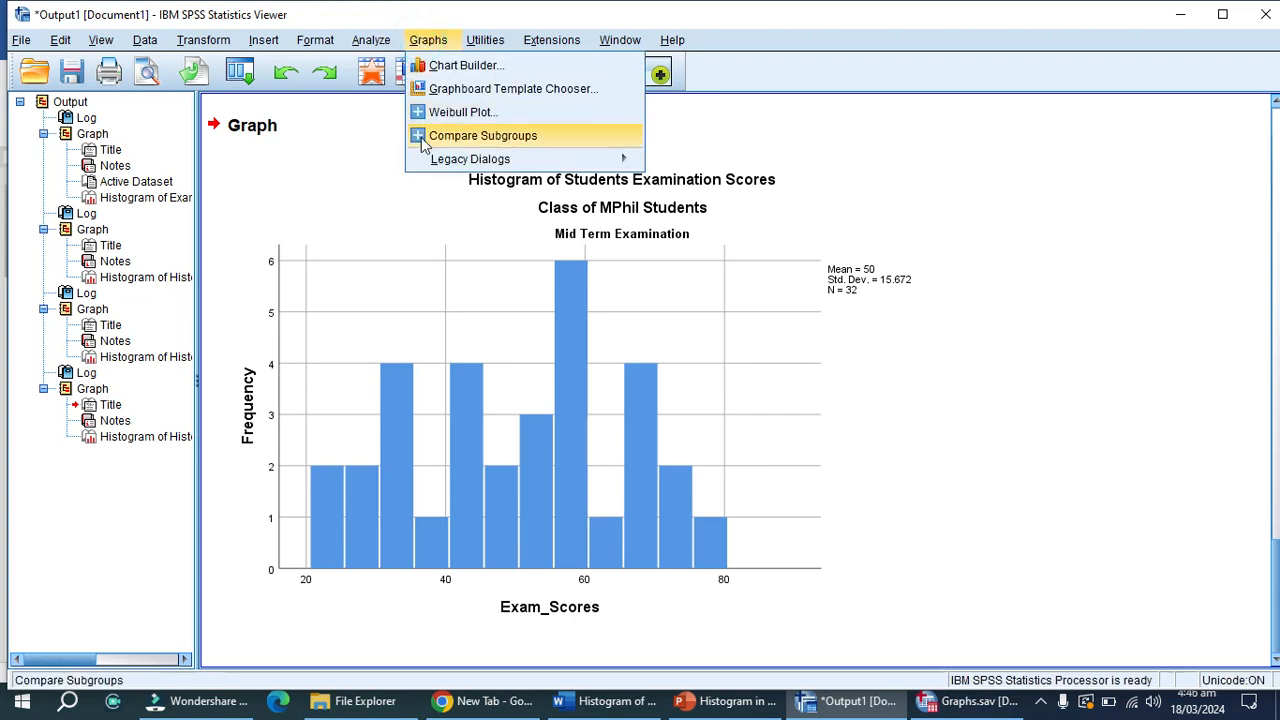
pyautogui.moveTo(440, 163)
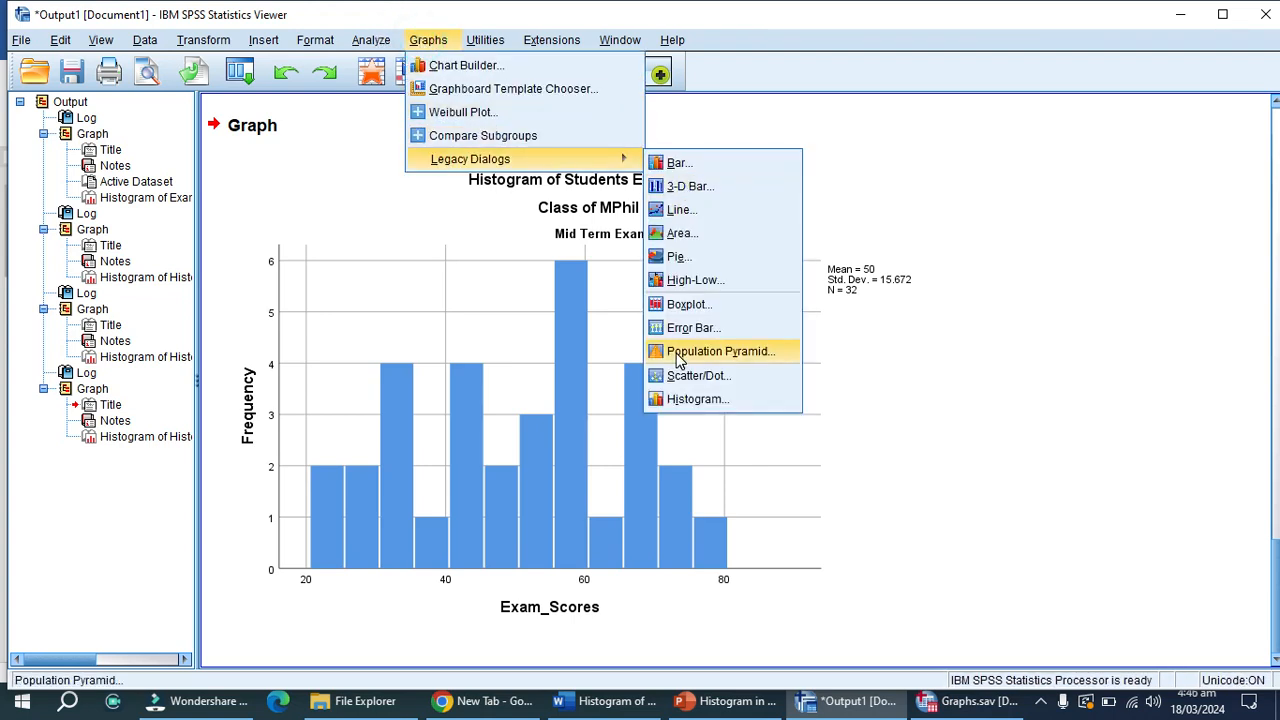
pyautogui.click(686, 401)
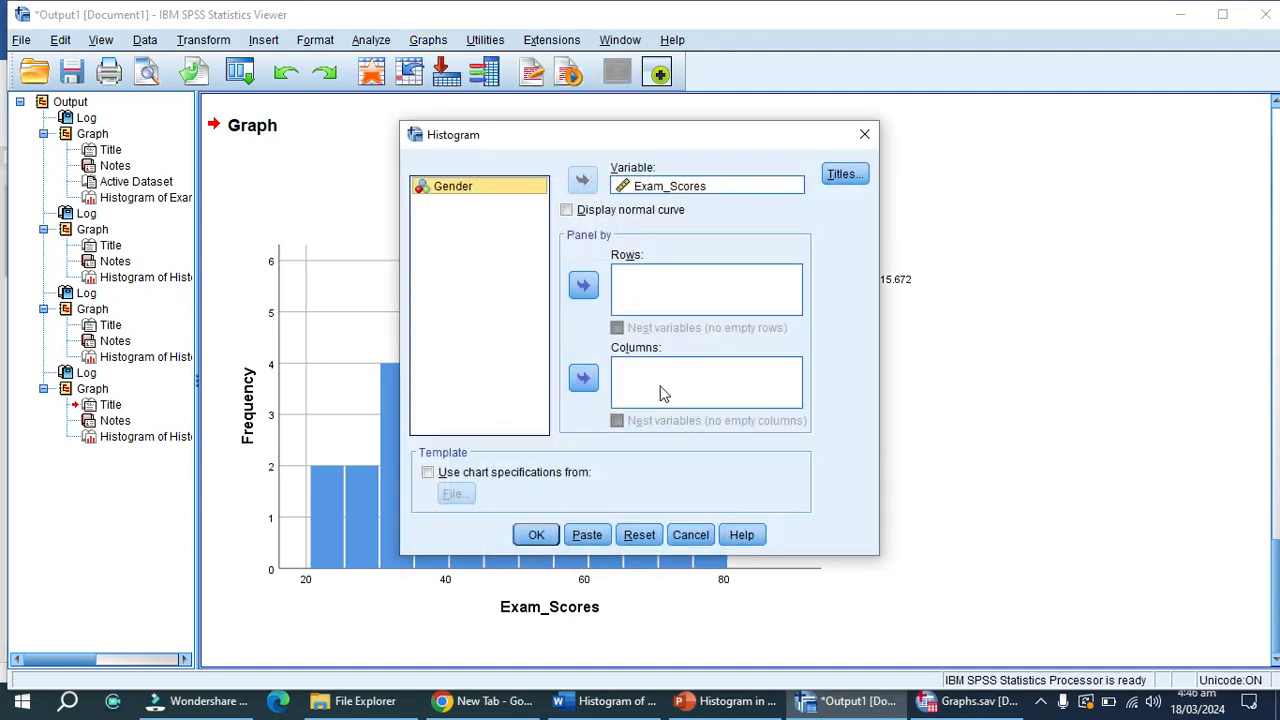
pyautogui.click(841, 175)
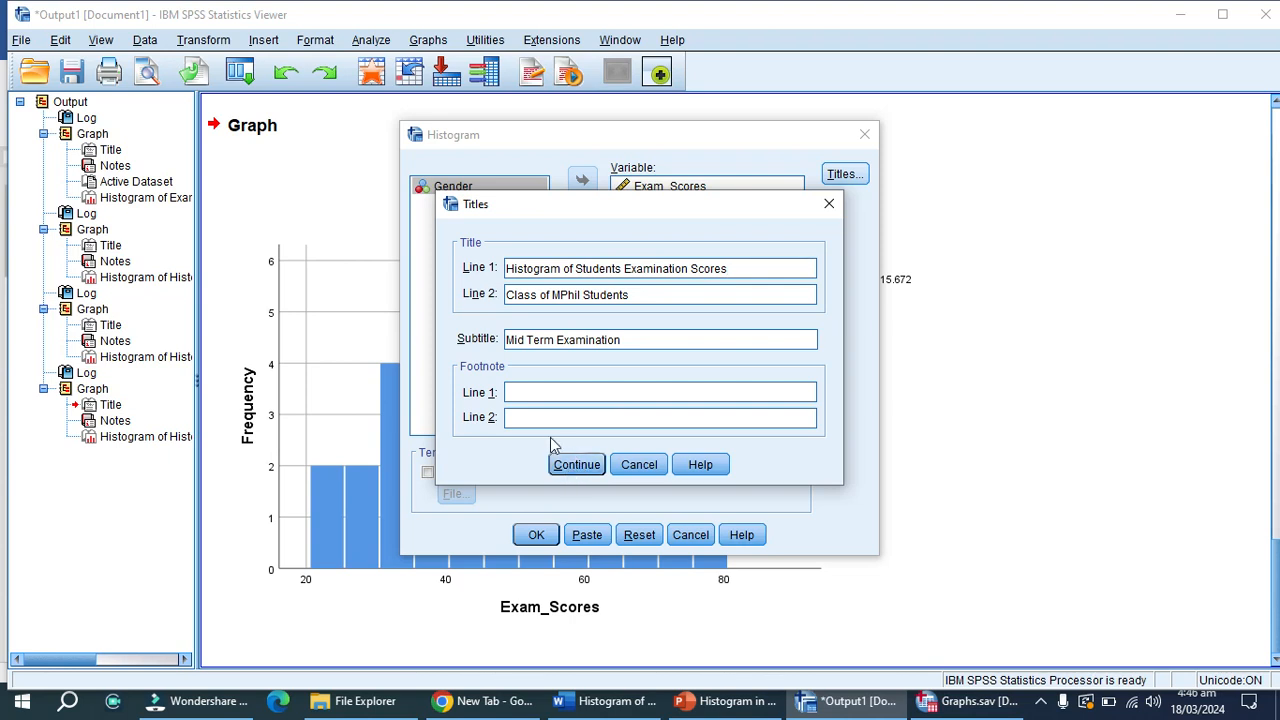
pyautogui.click(598, 700)
pyautogui.moveTo(509, 373); pyautogui.dragTo(354, 371)
pyautogui.hotkey('ctrl', 'c')
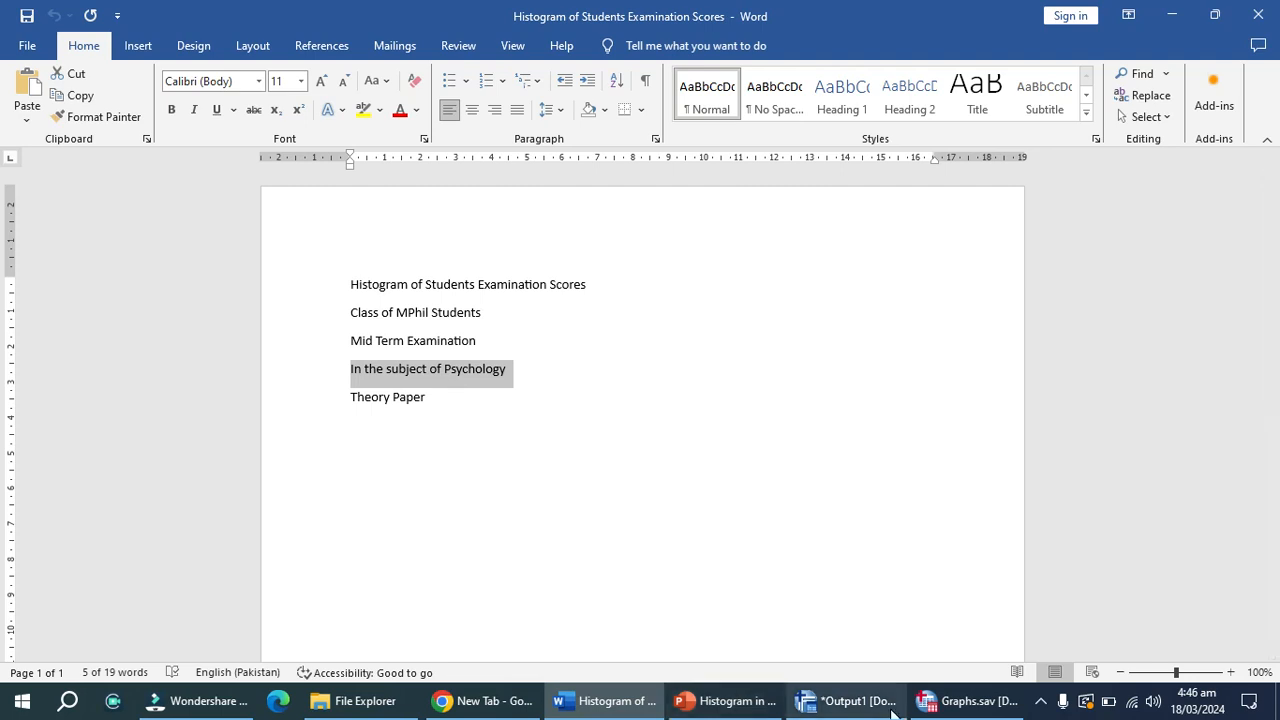
# Return to SPSS, set the first footnote line to "In the subject of Psychology" and generate the histogram again.
pyautogui.moveTo(876, 708)
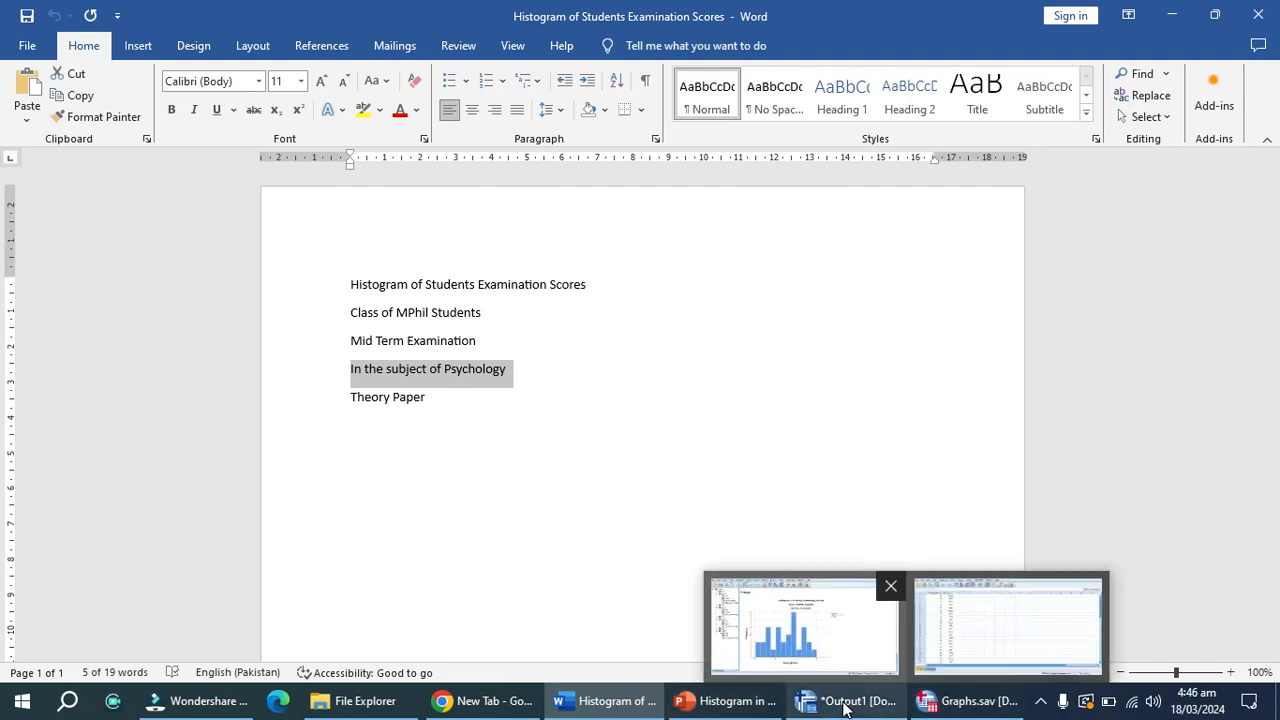
pyautogui.click(797, 669)
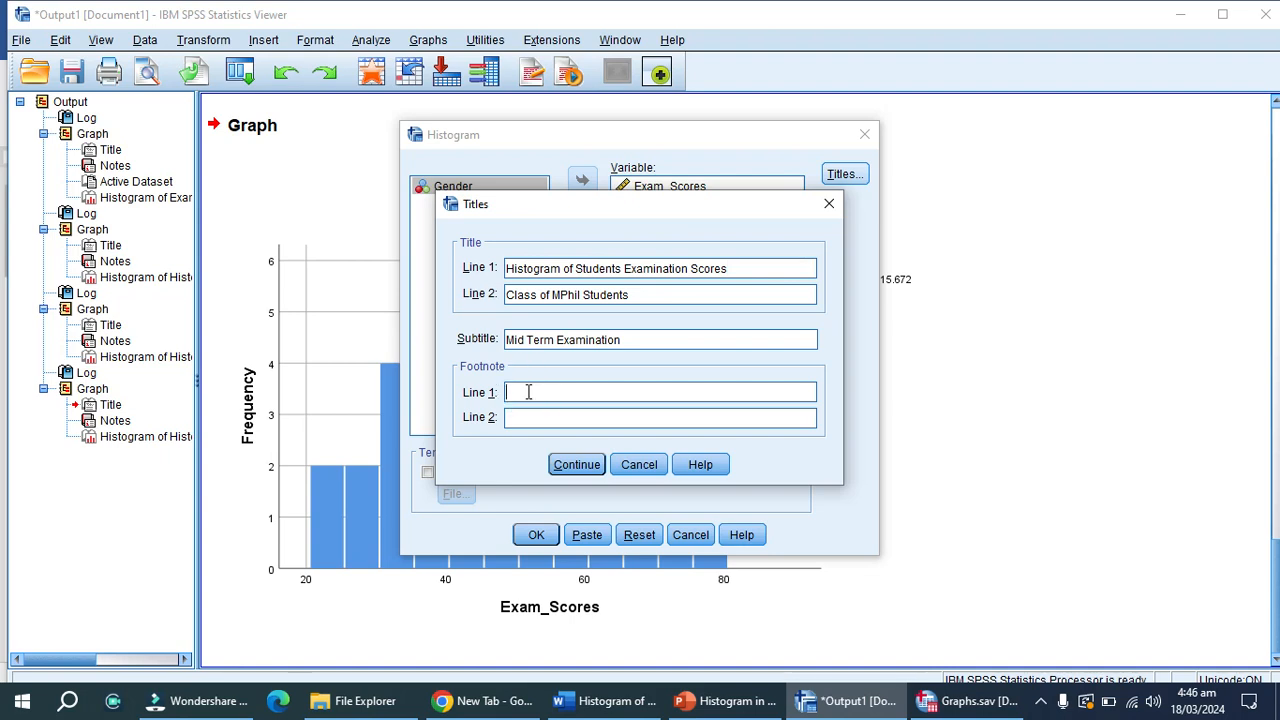
pyautogui.hotkey('ctrl', 'v')
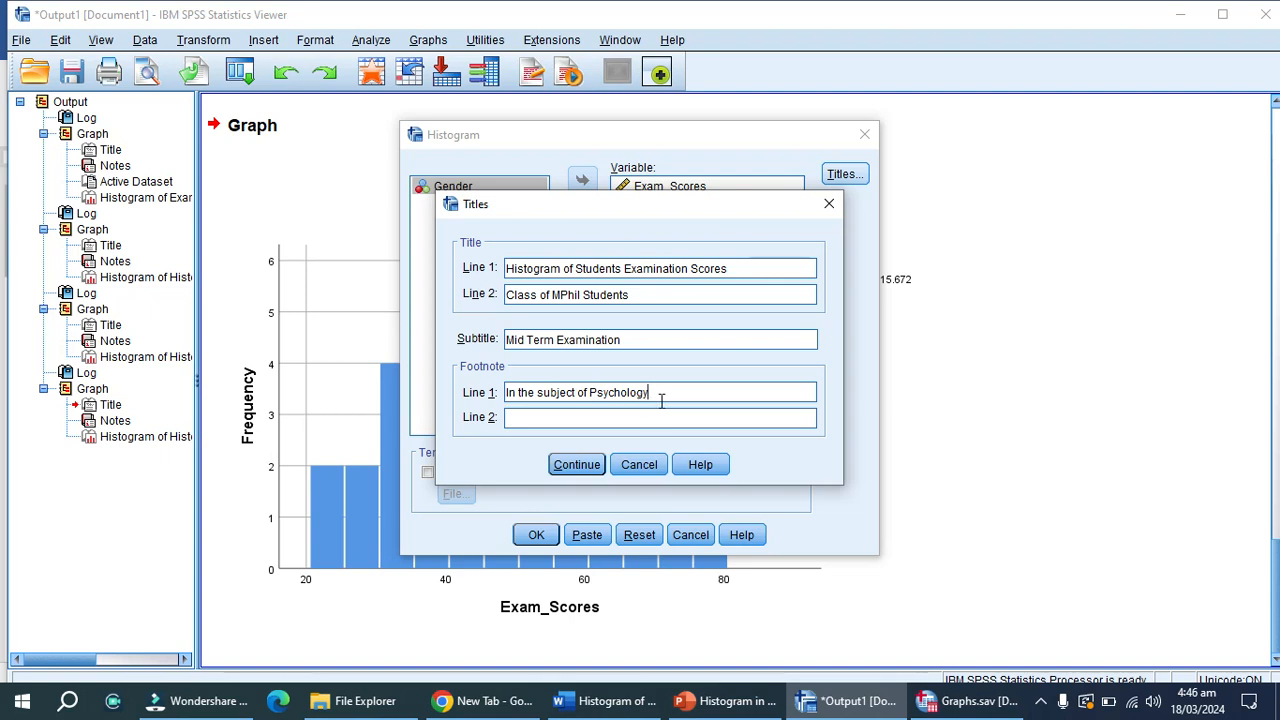
pyautogui.click(587, 466)
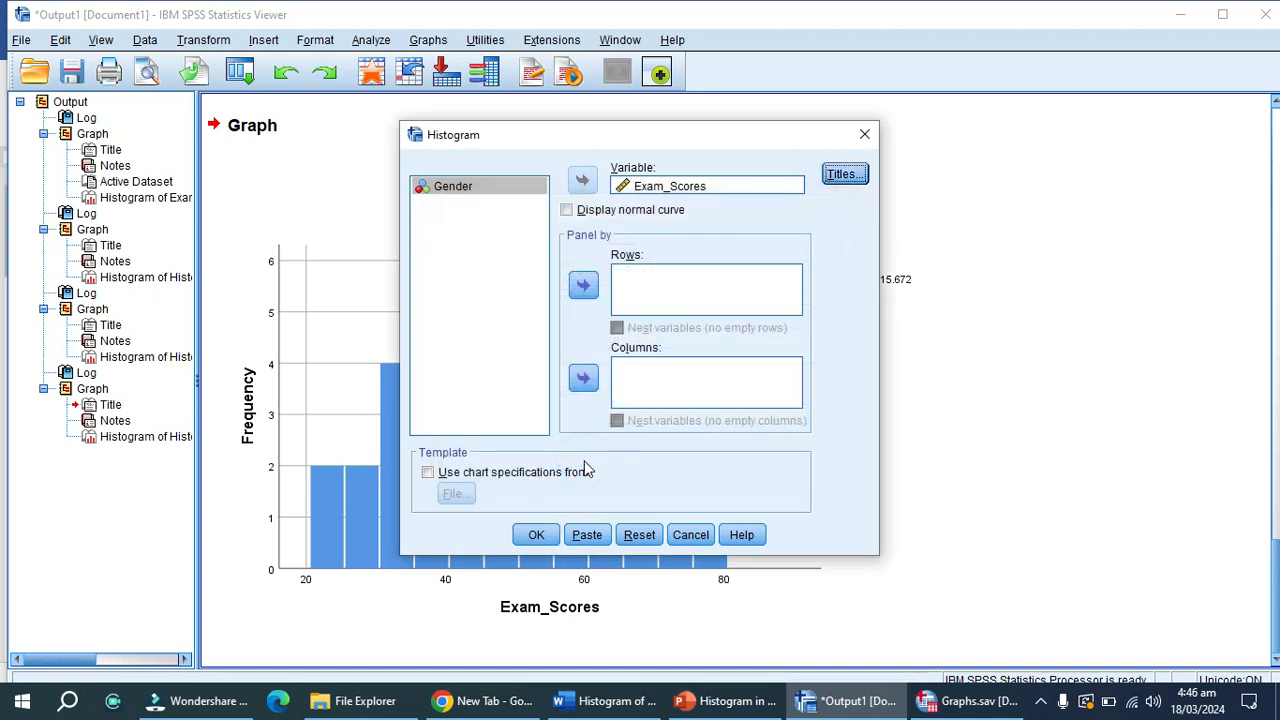
pyautogui.click(543, 536)
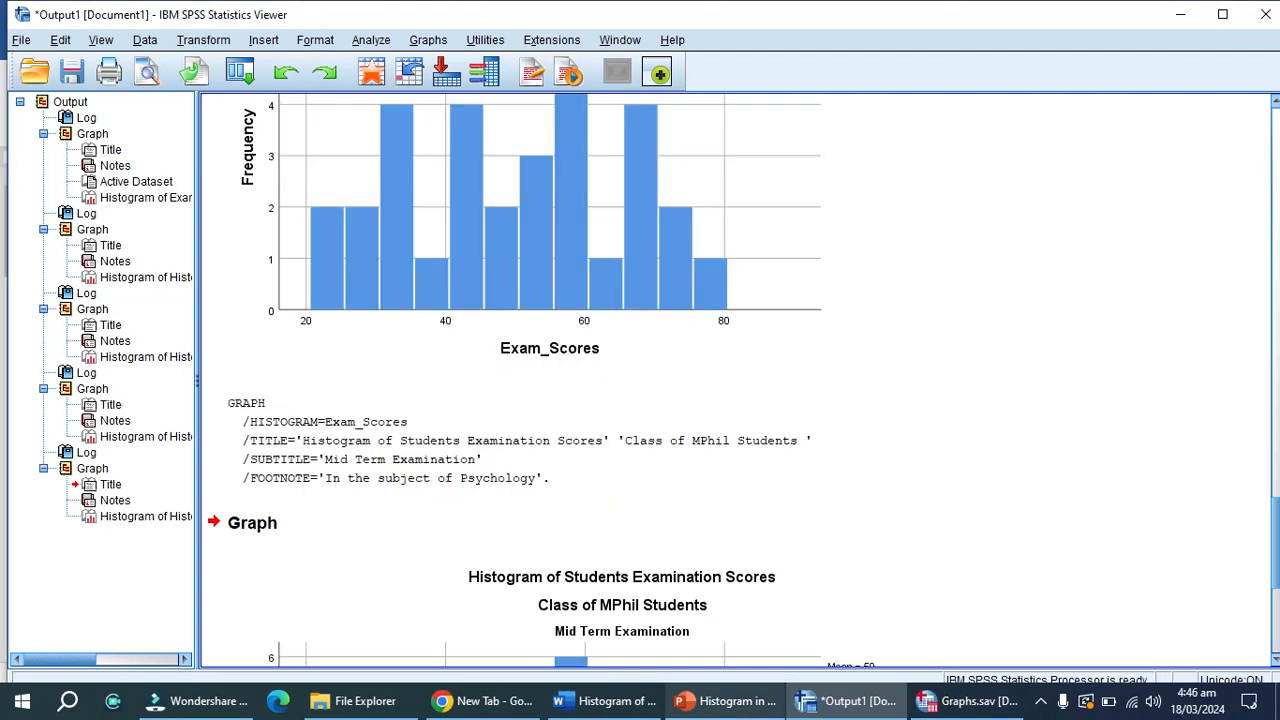
# Copy "Theory Paper" from the Word document, and return to SPSS to review the newest histogram with its footnote.
pyautogui.click(605, 703)
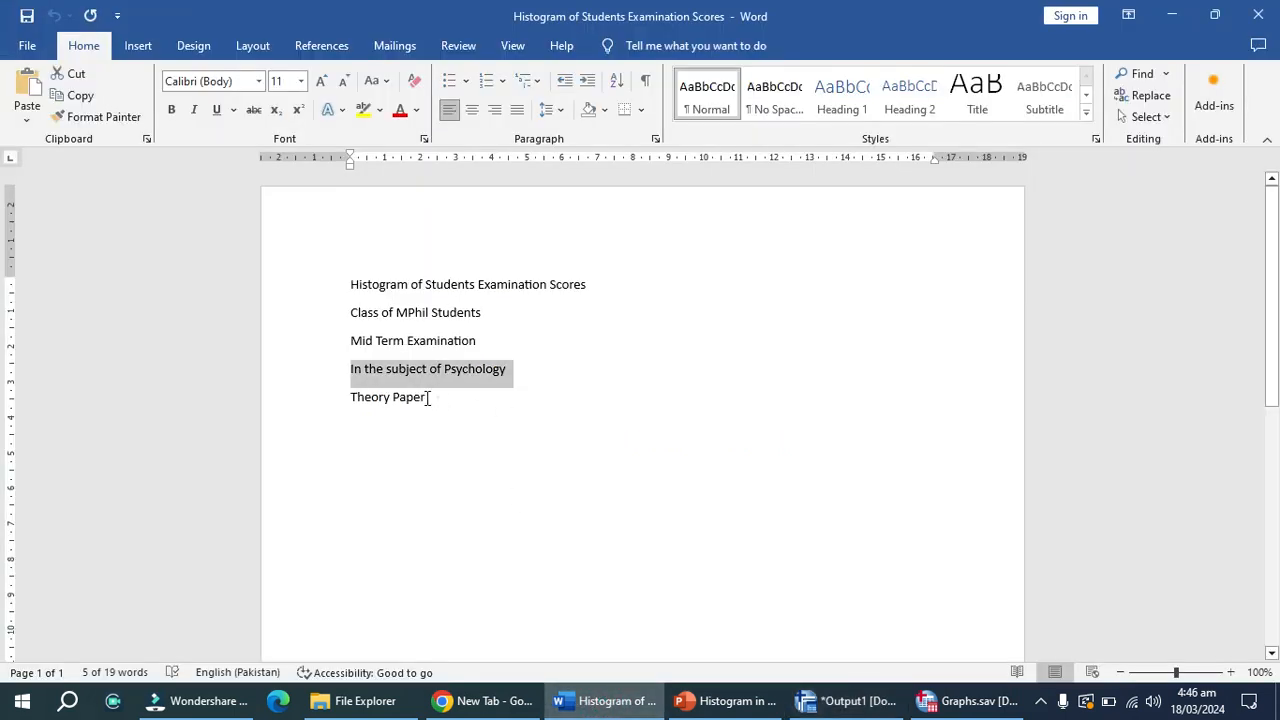
pyautogui.moveTo(428, 398); pyautogui.dragTo(357, 399)
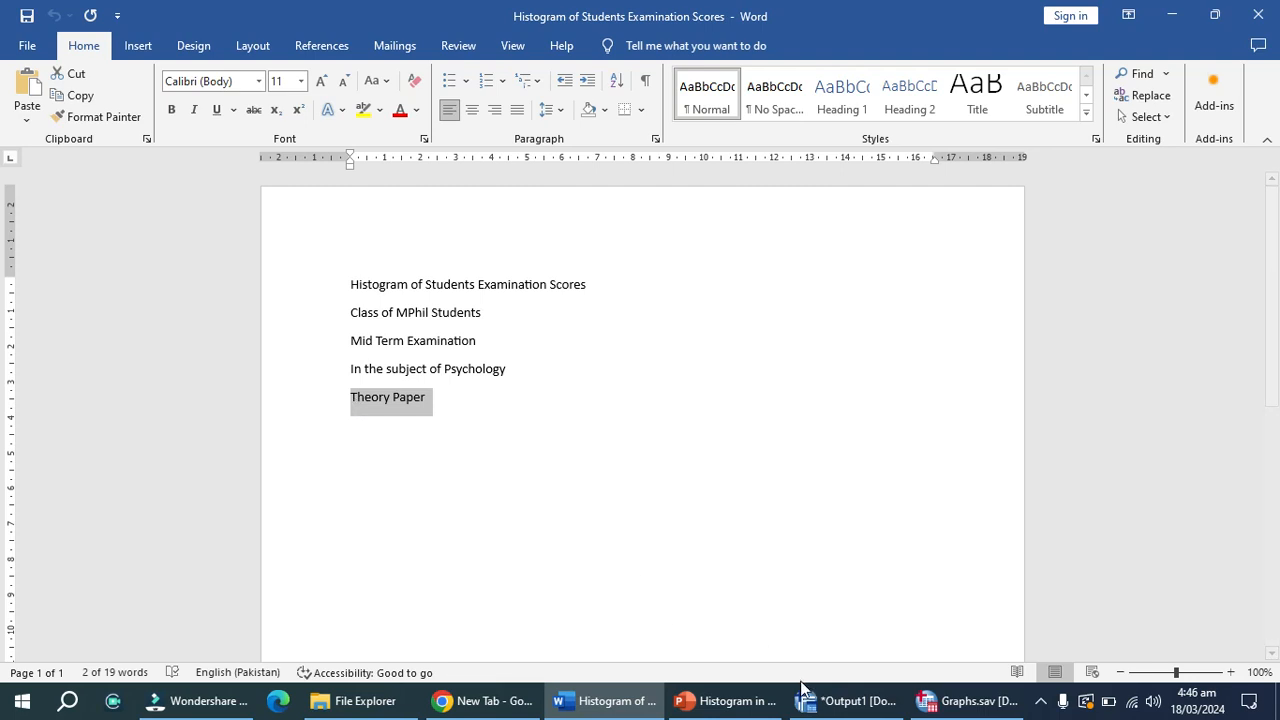
pyautogui.click(822, 703)
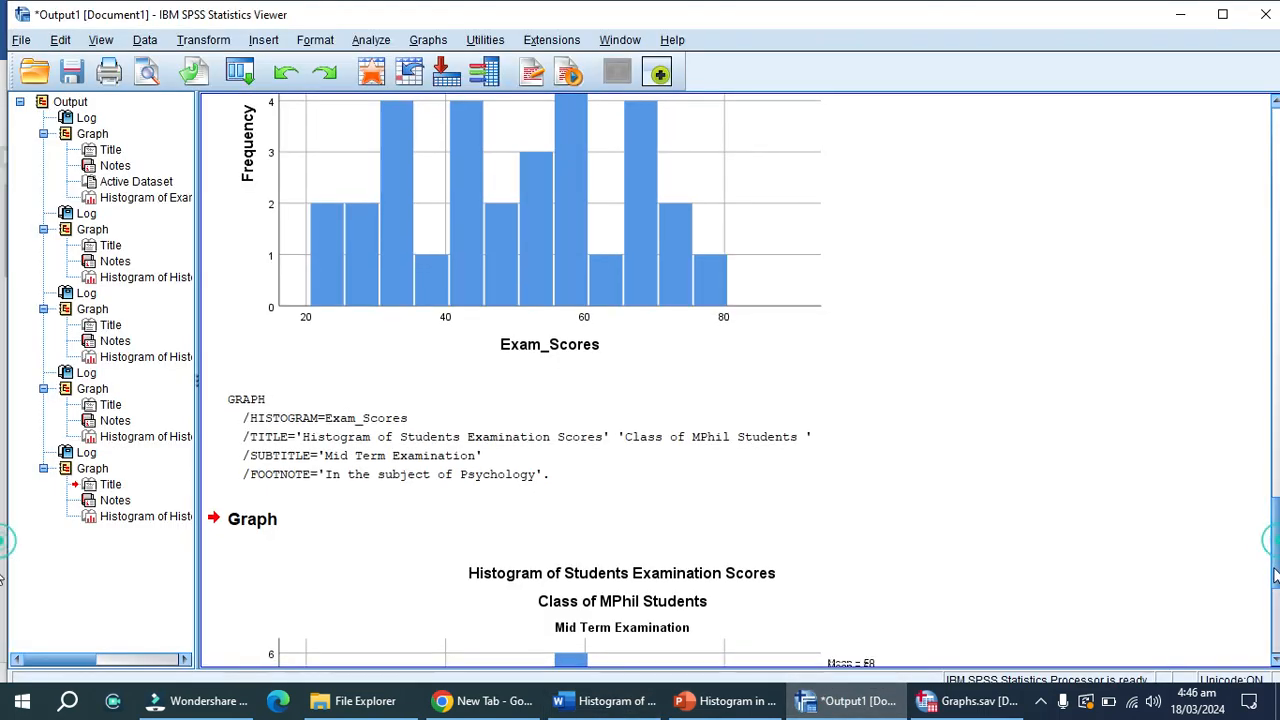
pyautogui.scroll(-3, 1273, 597)
pyautogui.scroll(-1, 1273, 597)
pyautogui.scroll(-1, 1273, 605)
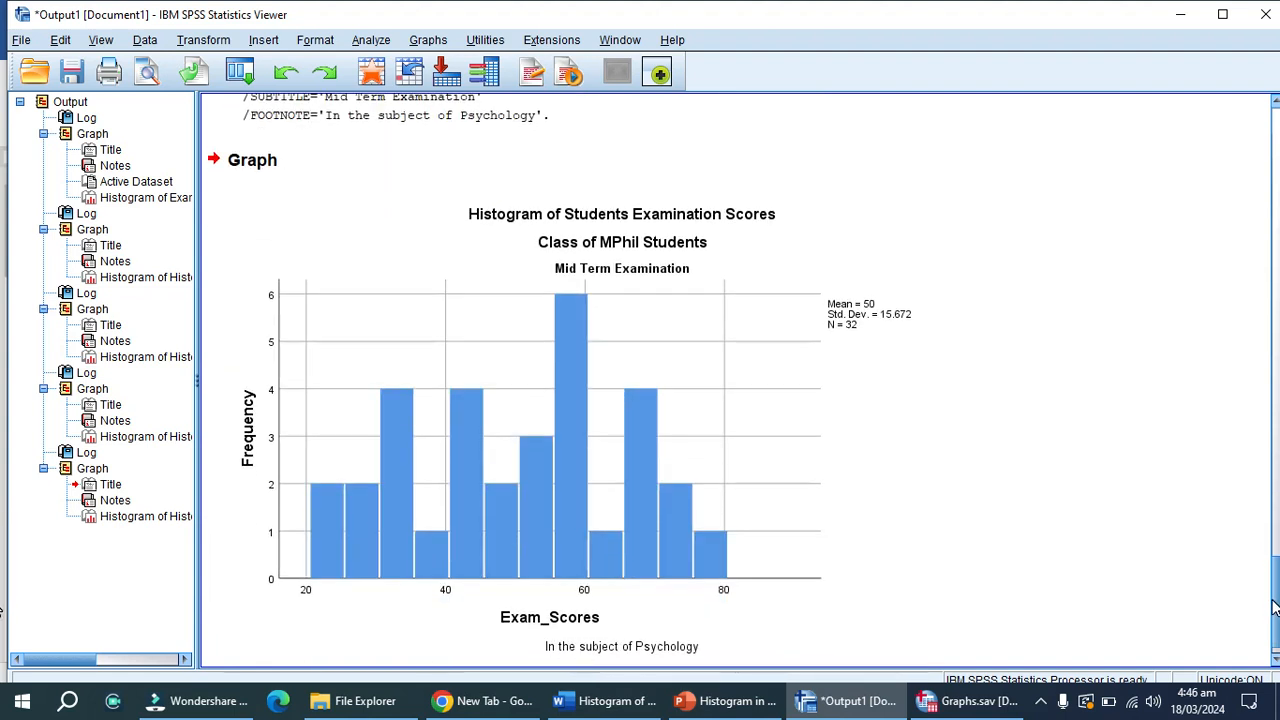
pyautogui.click(690, 218)
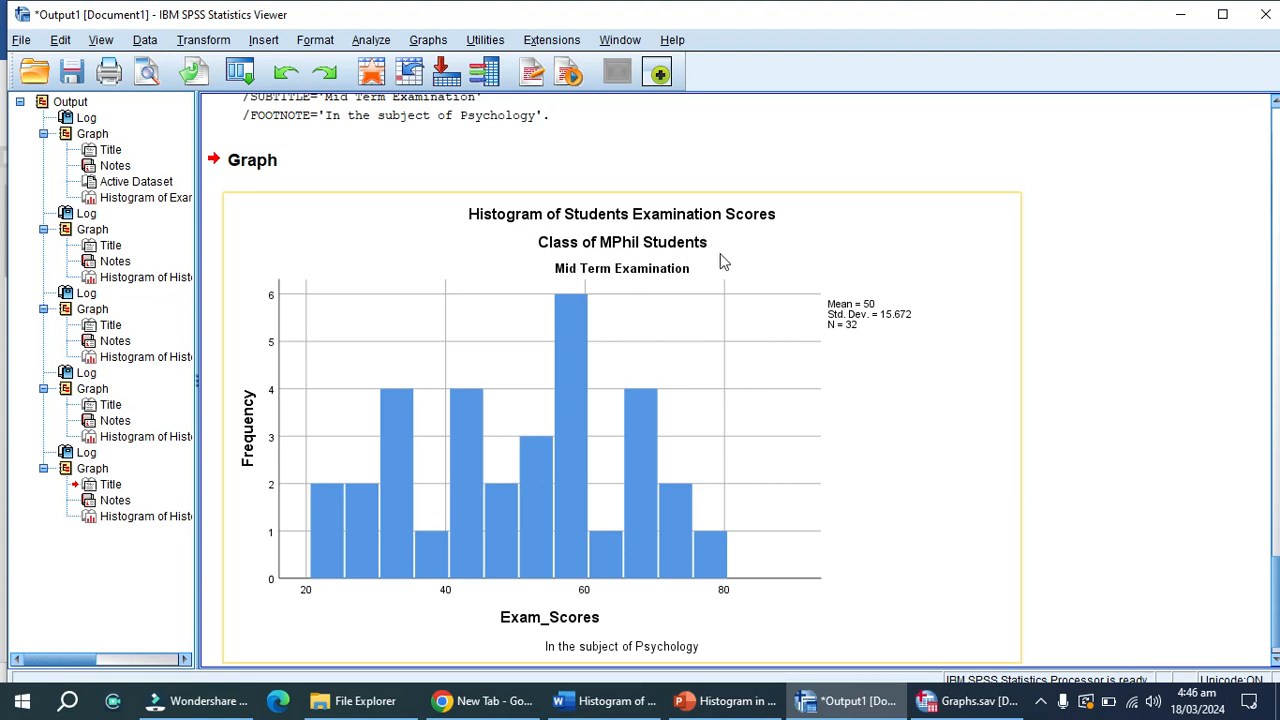
pyautogui.click(1044, 432)
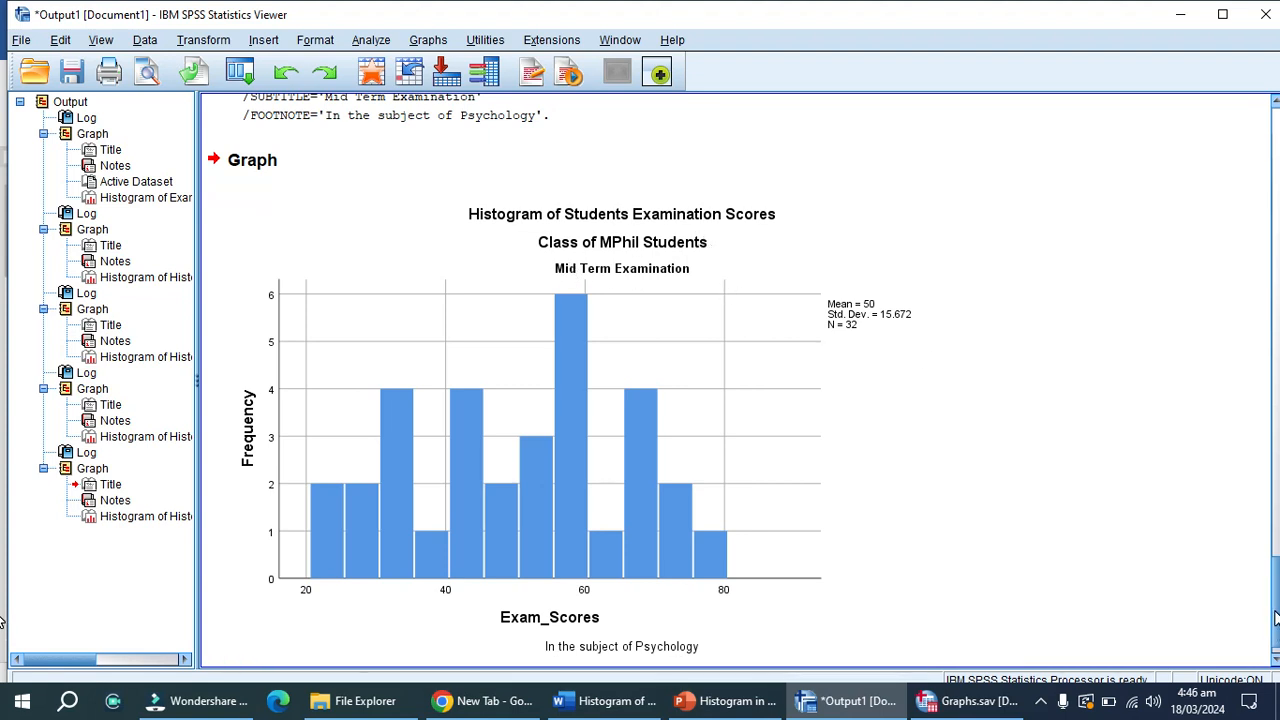
pyautogui.scroll(-1, 1275, 618)
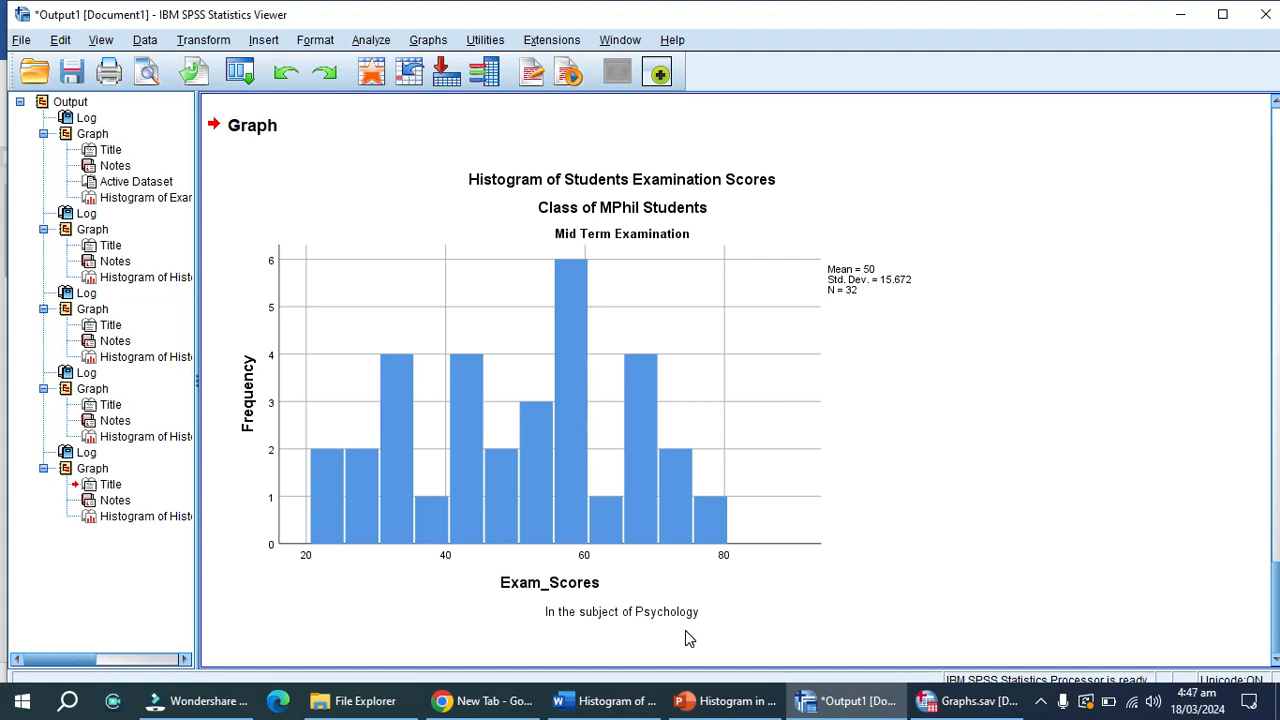
# Reopen the histogram's title settings and set the second footnote line to "Theory Paper".
pyautogui.click(428, 40)
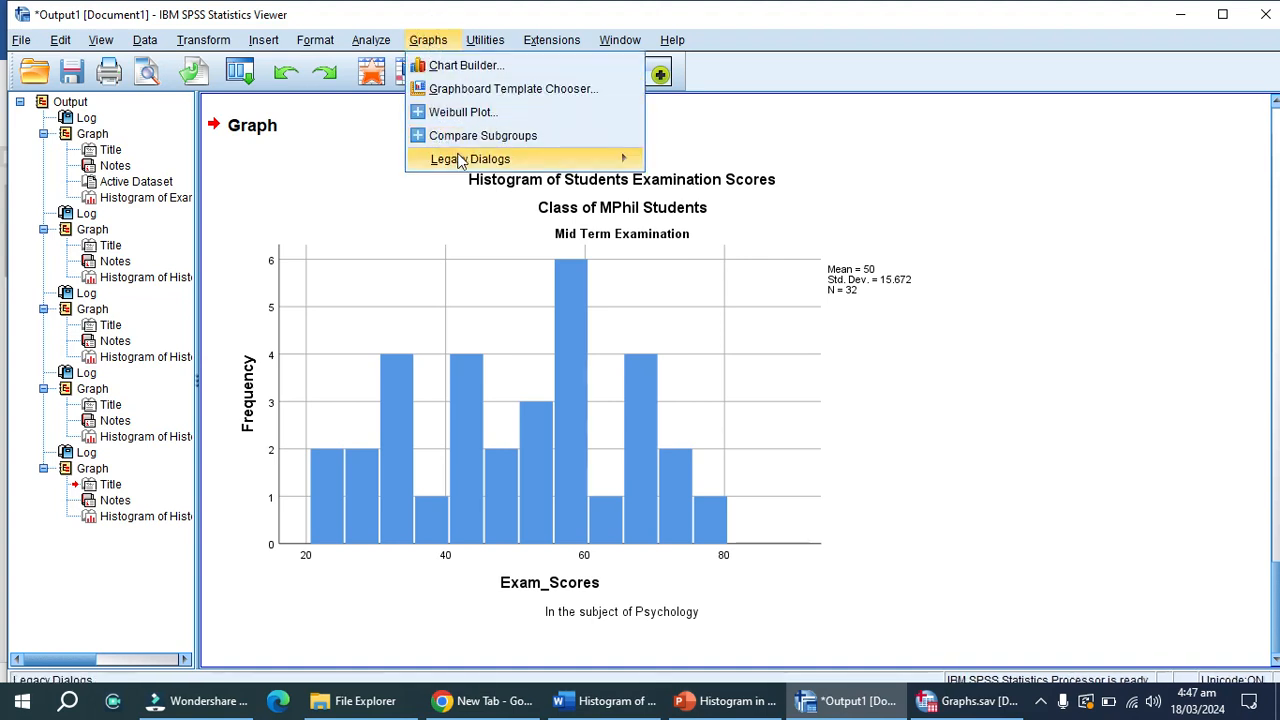
pyautogui.moveTo(460, 160)
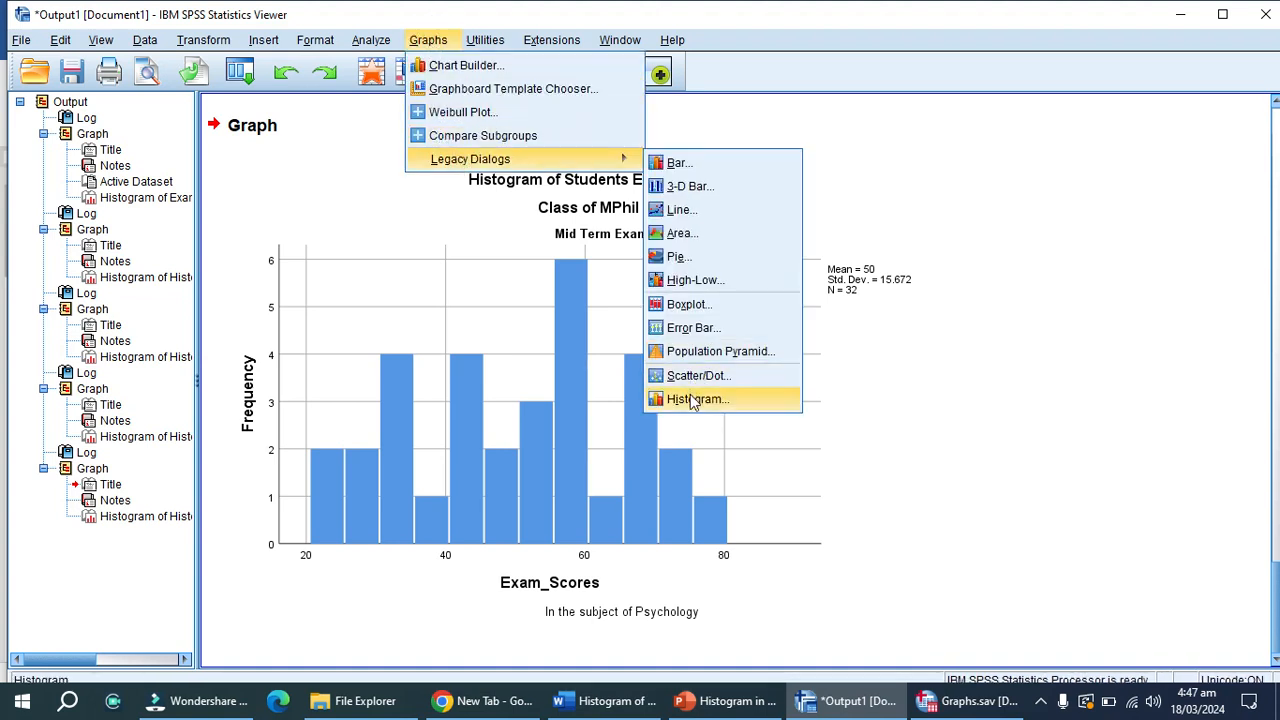
pyautogui.click(692, 400)
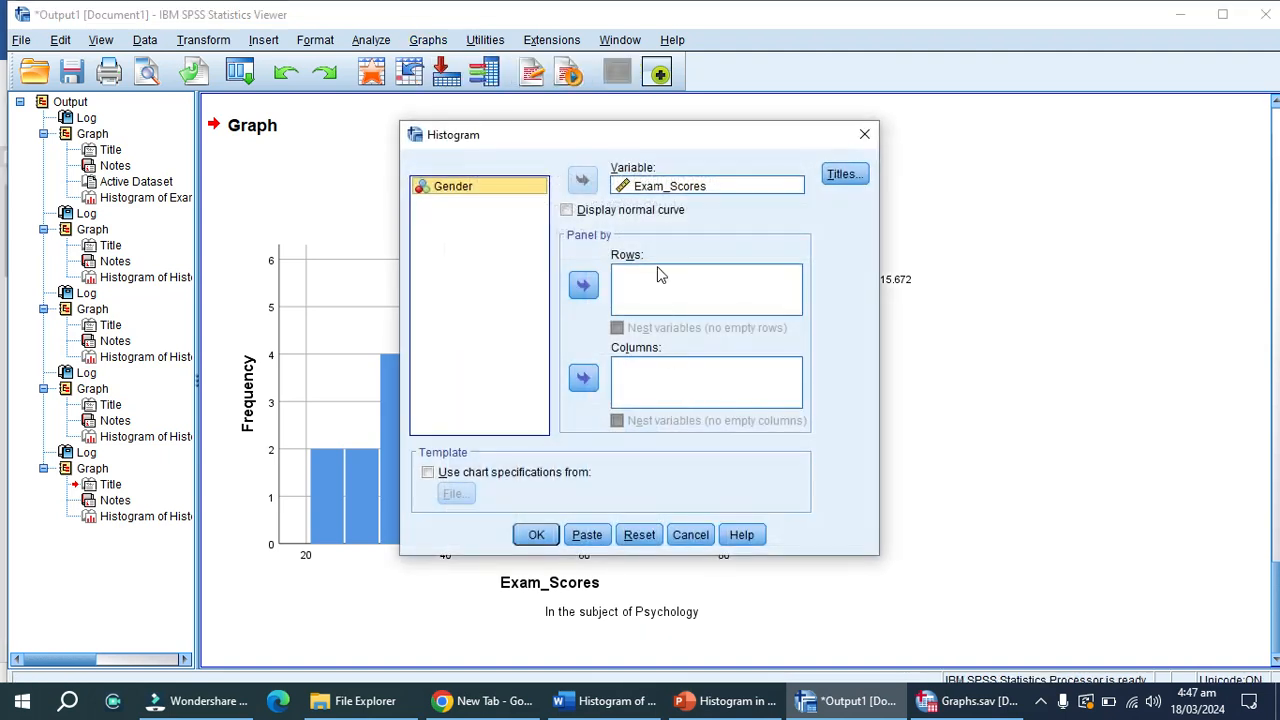
pyautogui.click(845, 174)
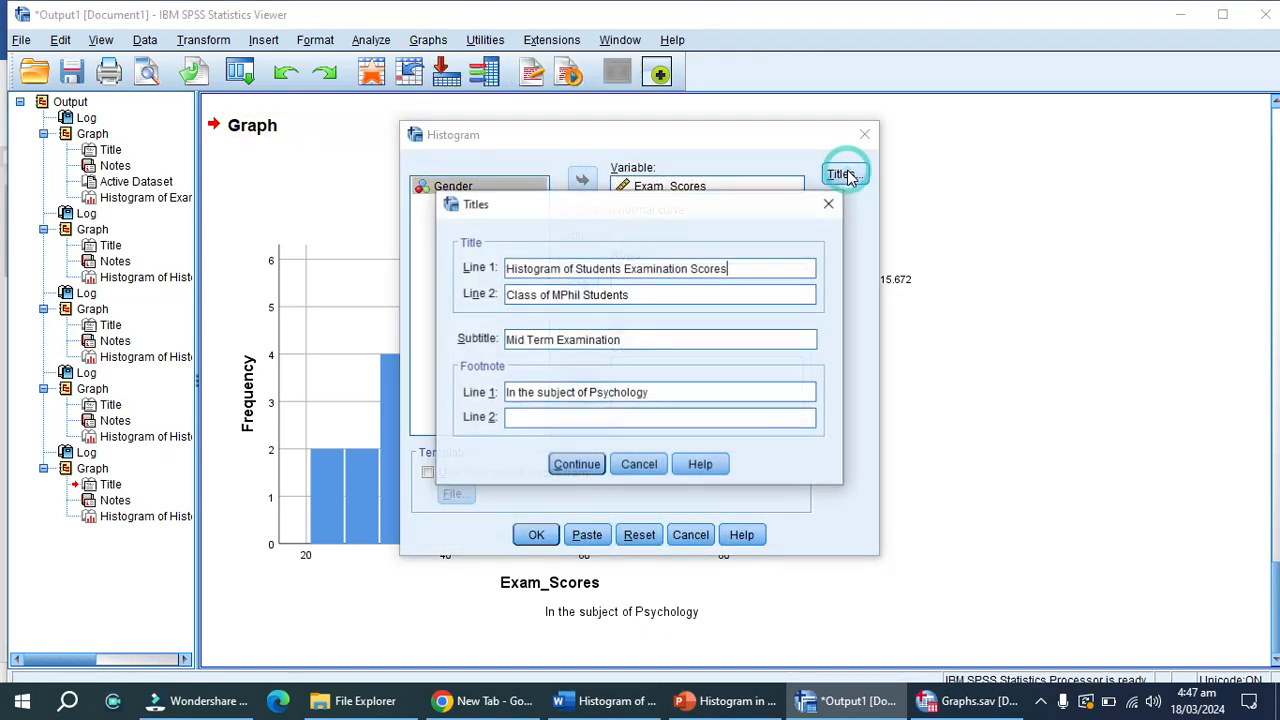
pyautogui.click(531, 417)
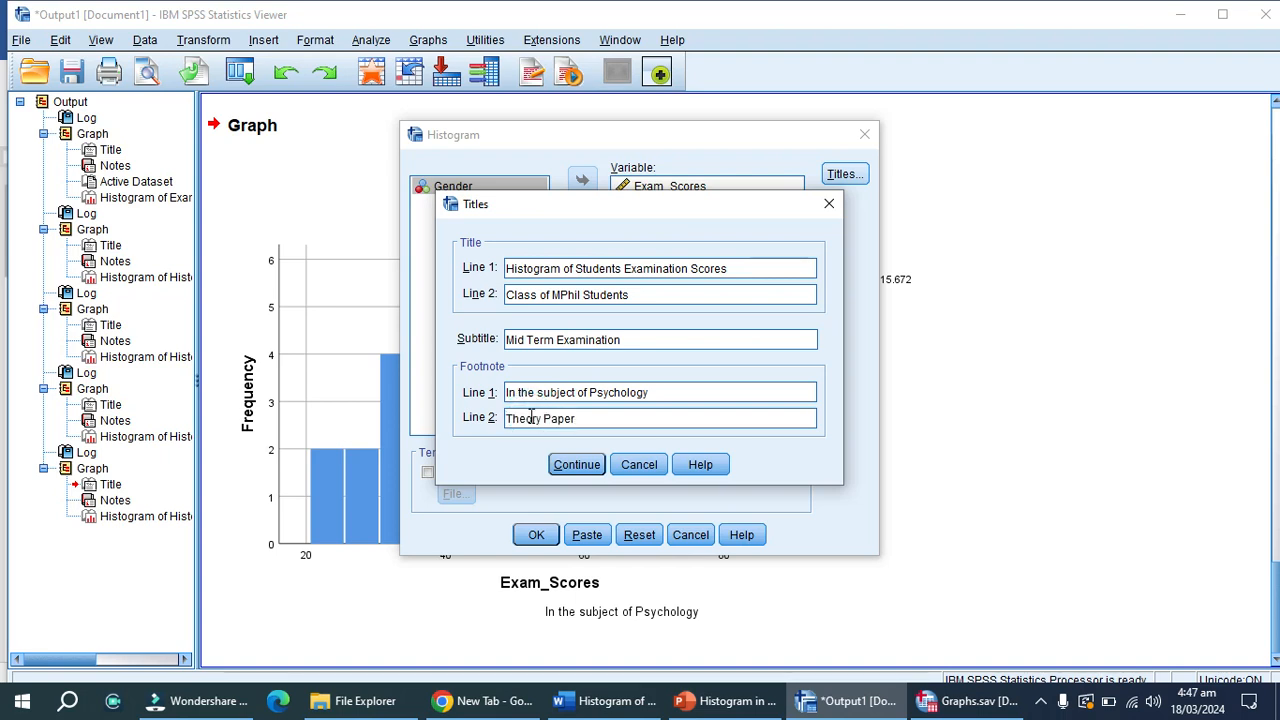
# Generate the Exam_Scores histogram with both footnote lines and review the chart in the output.
pyautogui.click(577, 466)
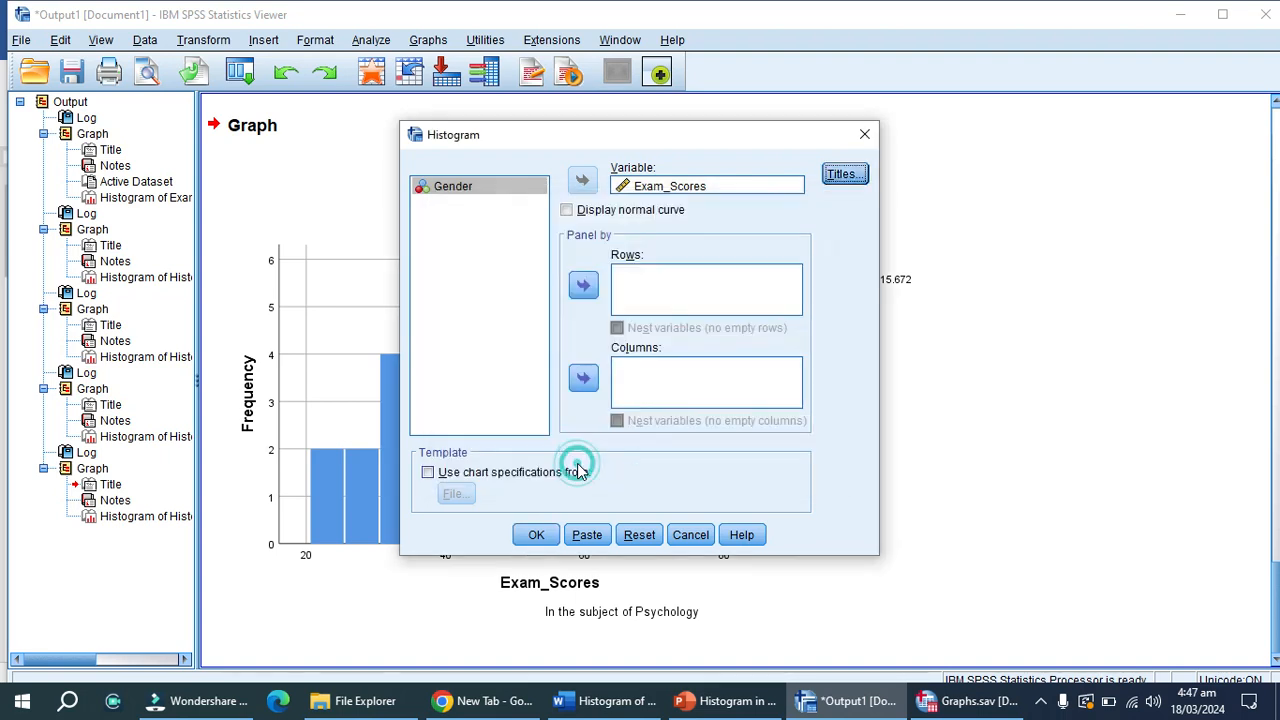
pyautogui.click(537, 535)
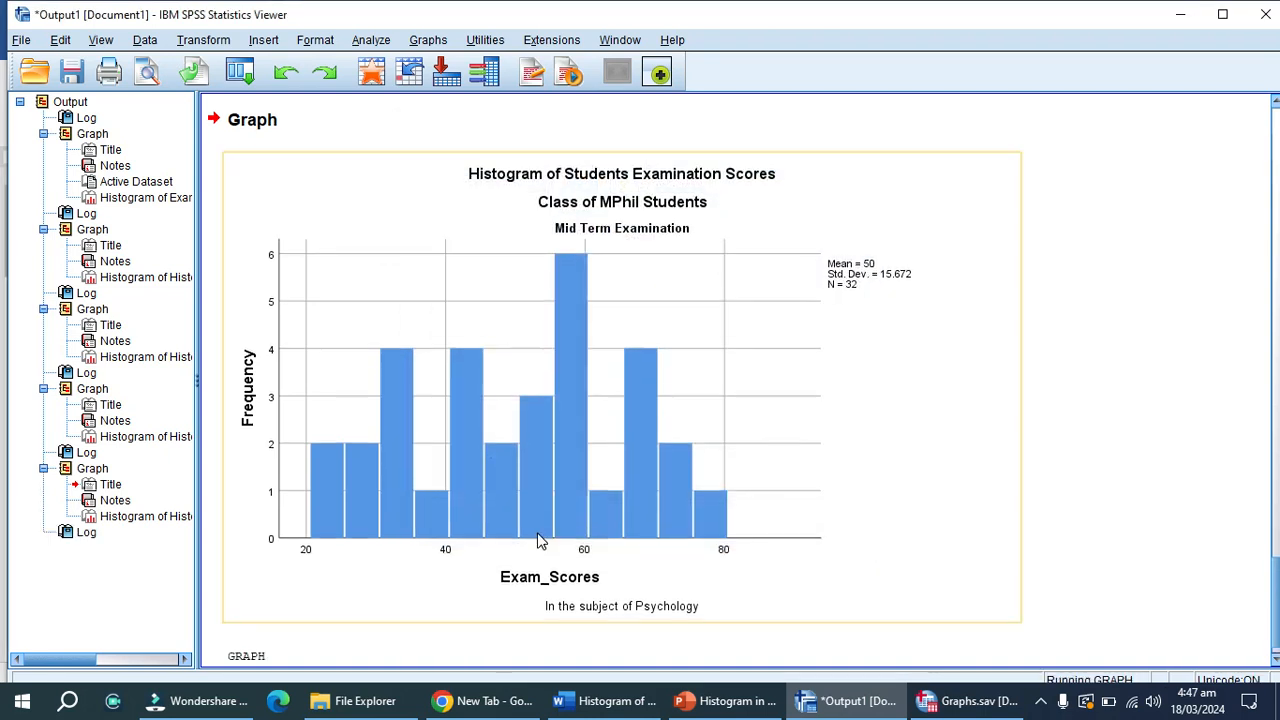
pyautogui.moveTo(1275, 555); pyautogui.dragTo(1275, 615)
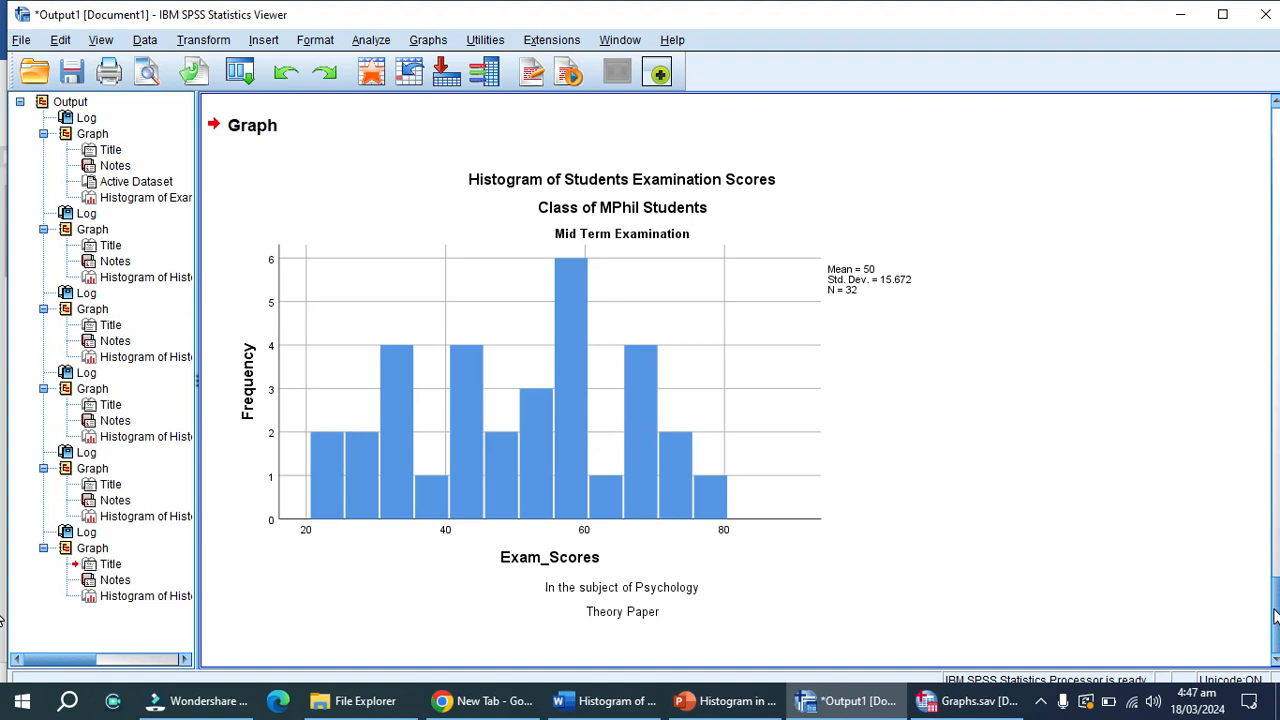
pyautogui.click(678, 602)
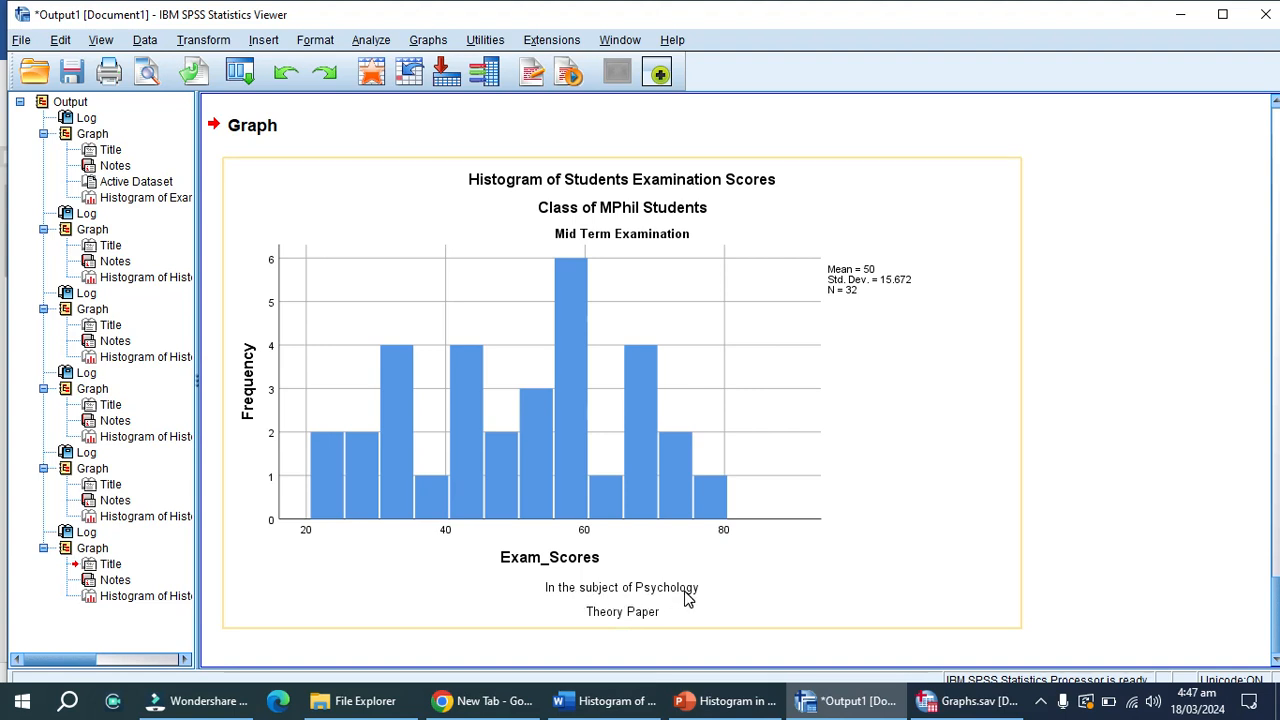
pyautogui.click(610, 647)
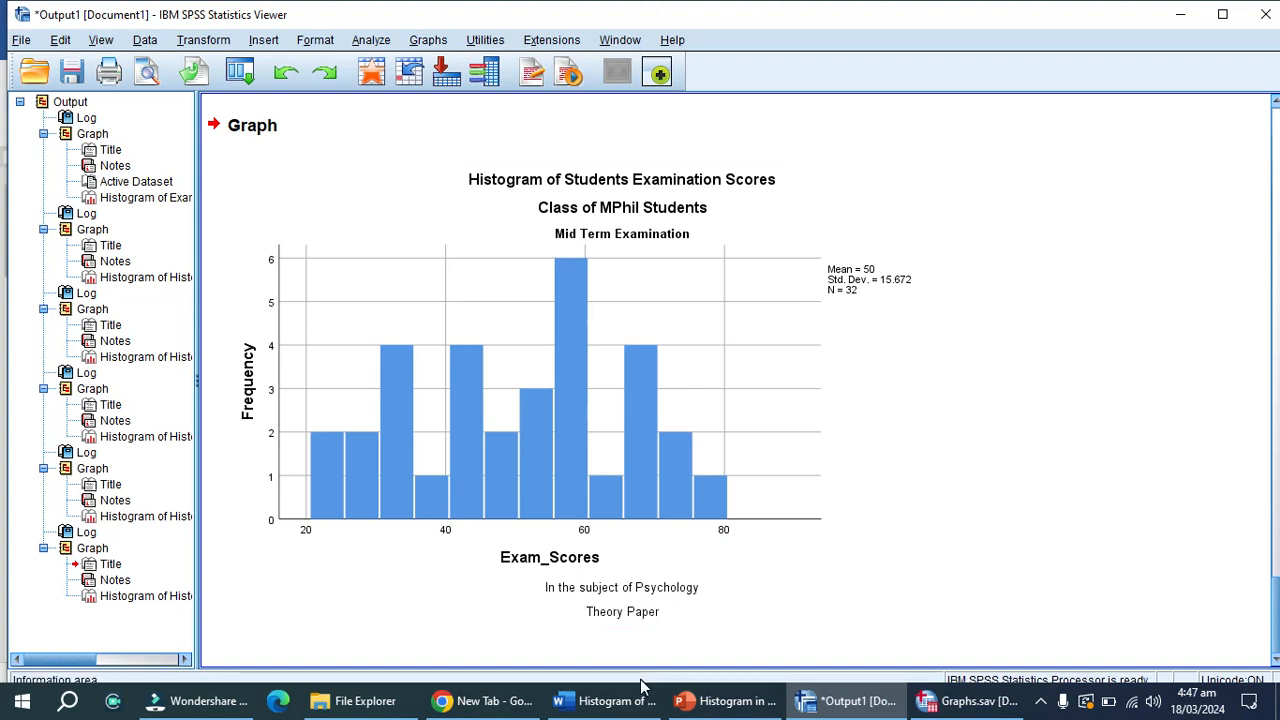
# Switch to the "Histogram in SPSS" PowerPoint presentation and select slide 4.
pyautogui.click(692, 705)
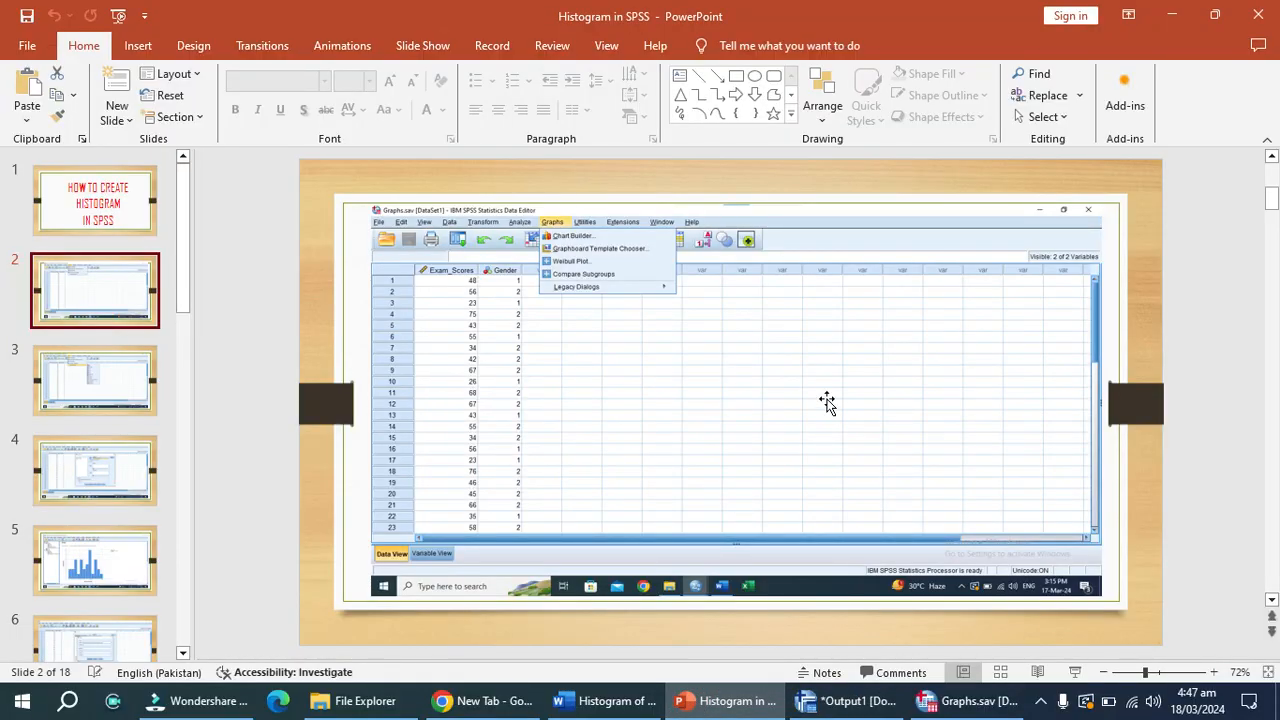
pyautogui.moveTo(183, 293); pyautogui.dragTo(183, 295)
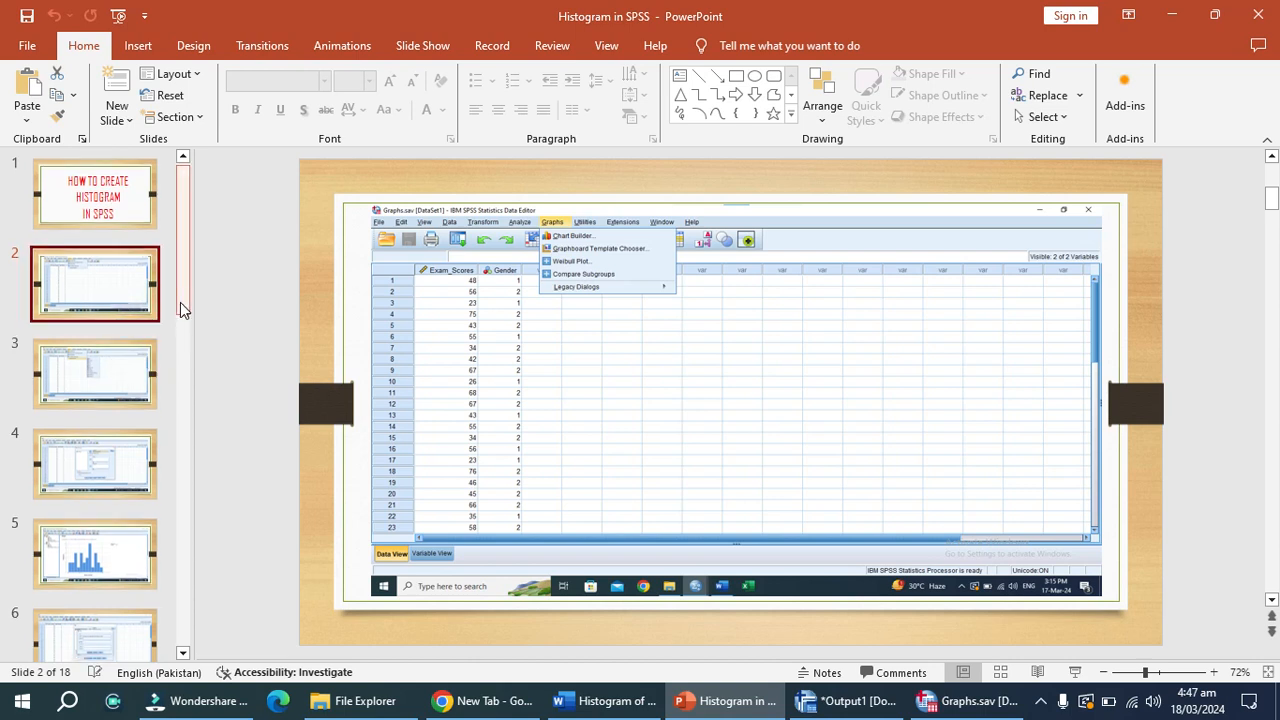
pyautogui.scroll(-1, 180, 302)
pyautogui.click(110, 372)
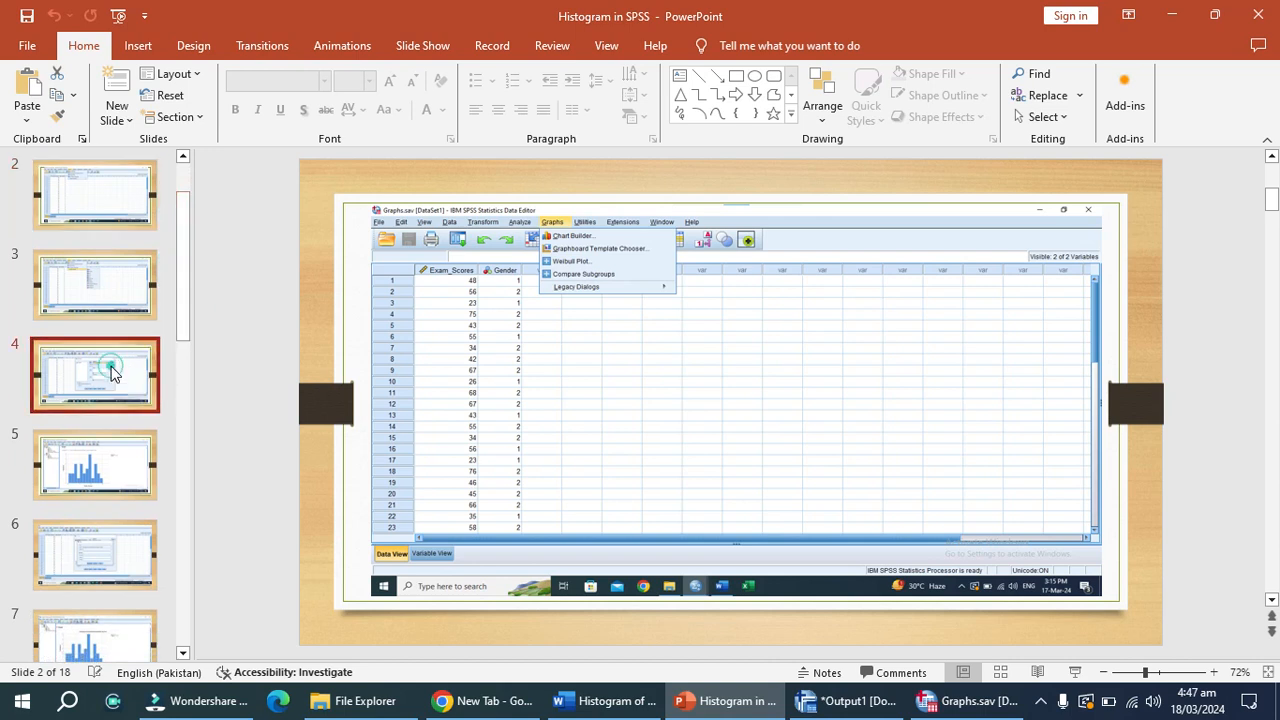